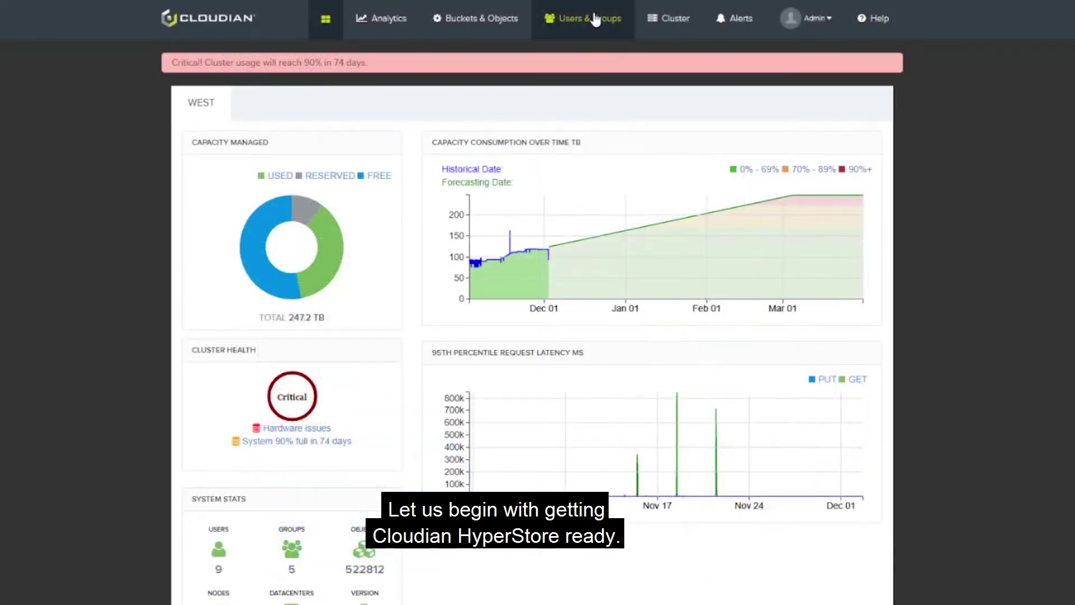
# Create the group splunks2demo with the description 'splunk s2 demo'
pyautogui.click(595, 19)
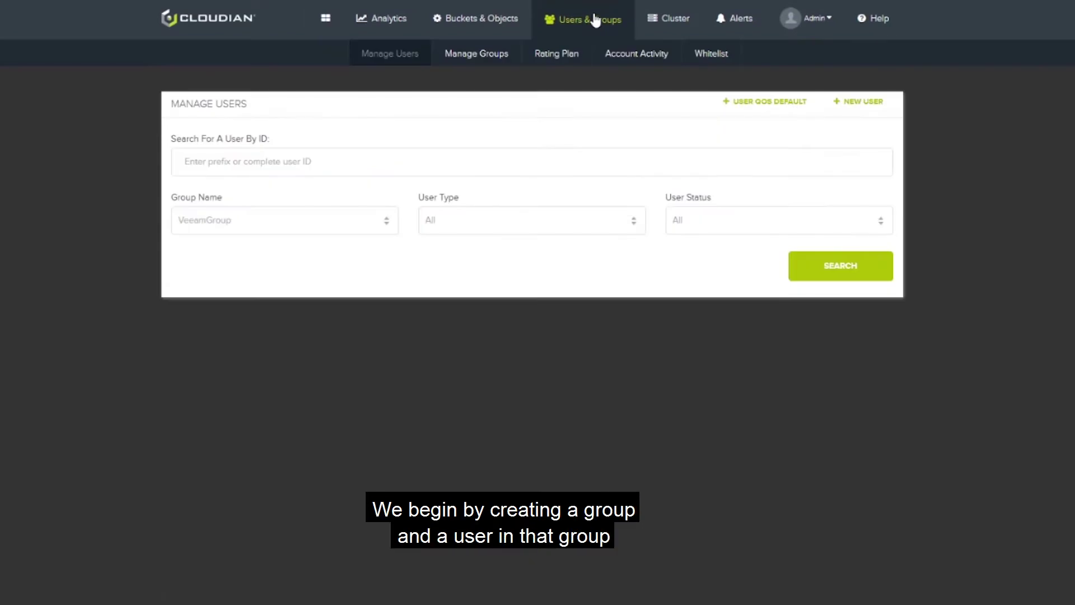
pyautogui.click(491, 60)
pyautogui.click(847, 105)
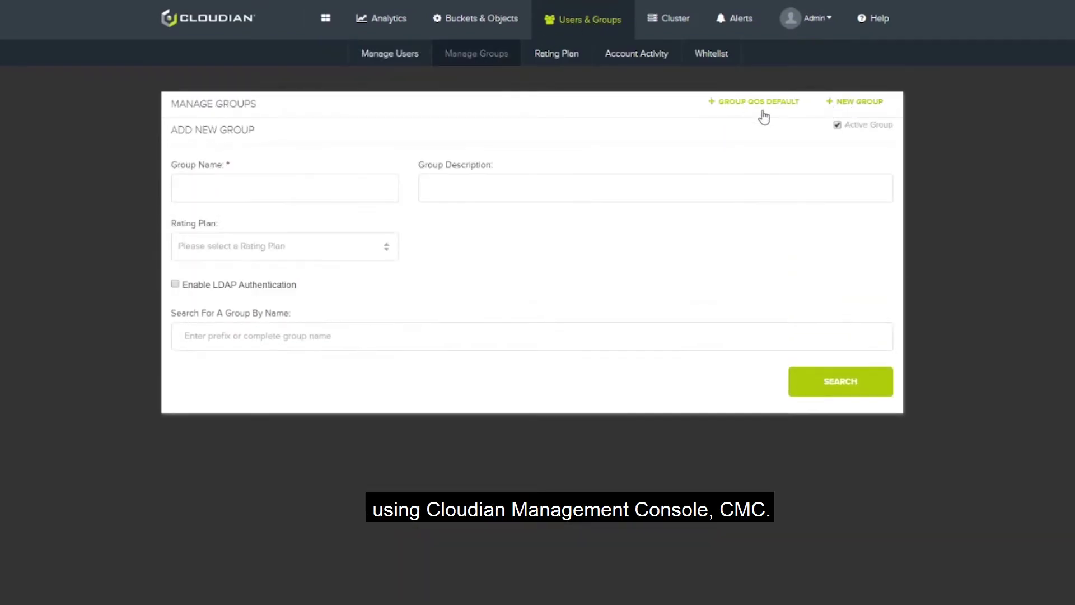
pyautogui.write('splunks2demo')
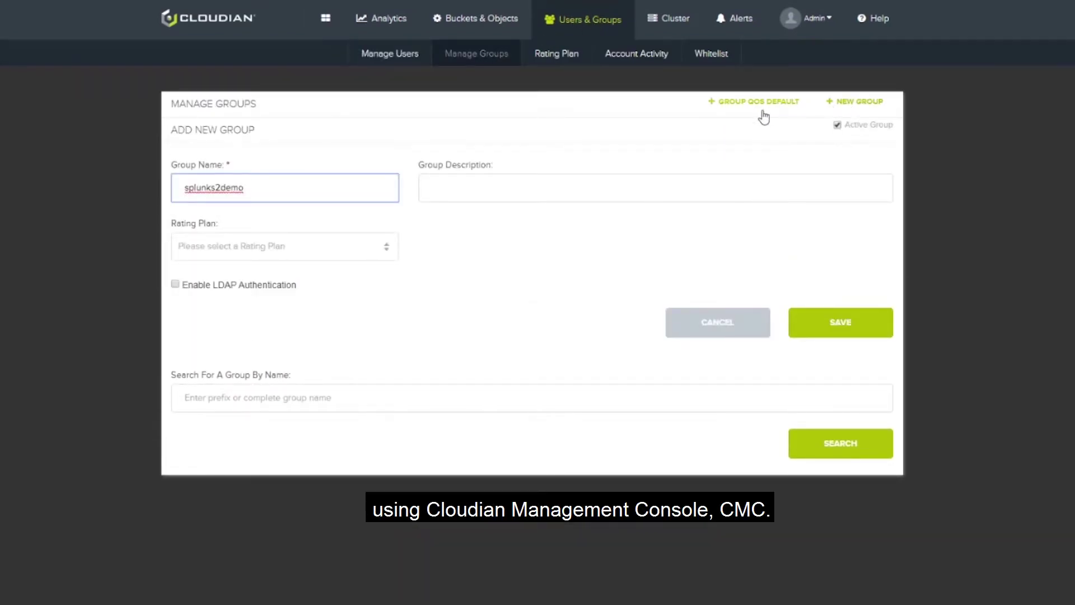
pyautogui.press('Tab')
pyautogui.write('splunk')
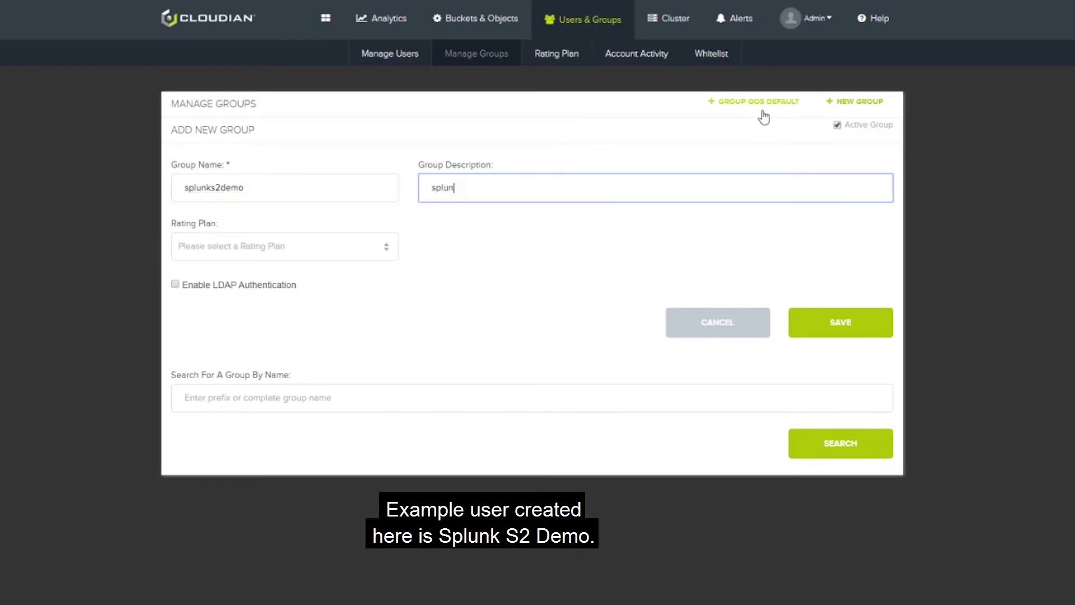
pyautogui.write(' s2 demo')
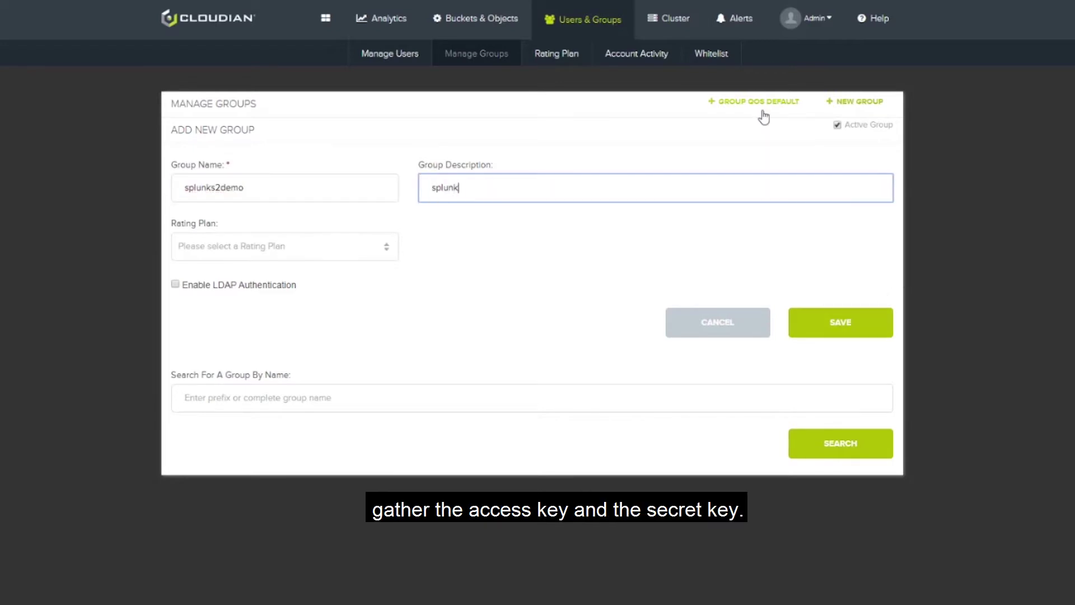
# Add and save a new 's2 demo' user in the splunks2demo group, with a confirmed password
pyautogui.write('s2 demo')
pyautogui.click(871, 324)
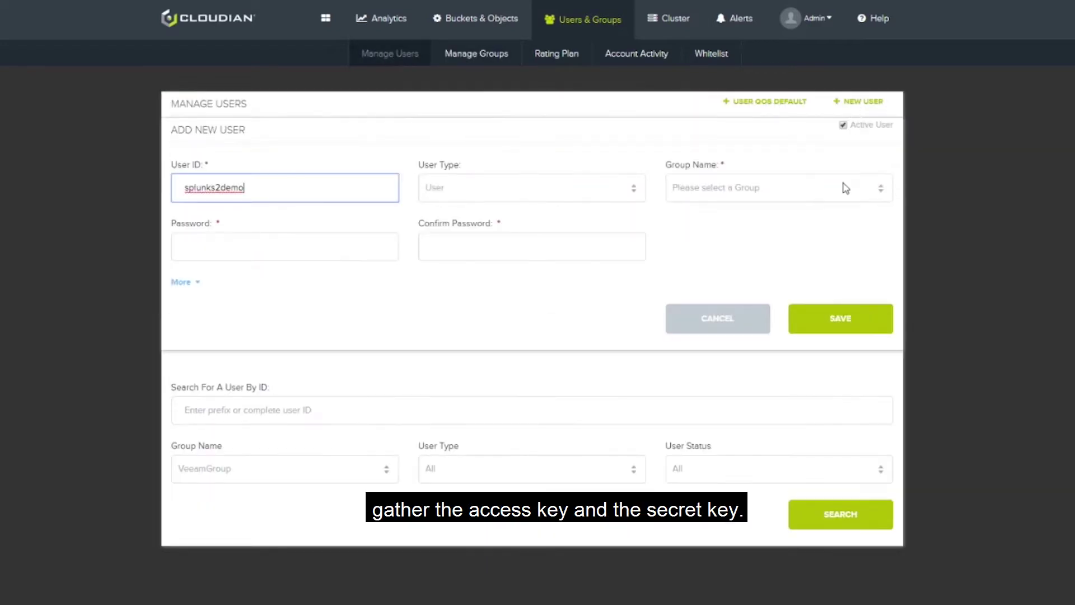
pyautogui.click(311, 248)
pyautogui.write('•••••••••••')
pyautogui.press('Tab')
pyautogui.write('••••••••••')
pyautogui.click(795, 319)
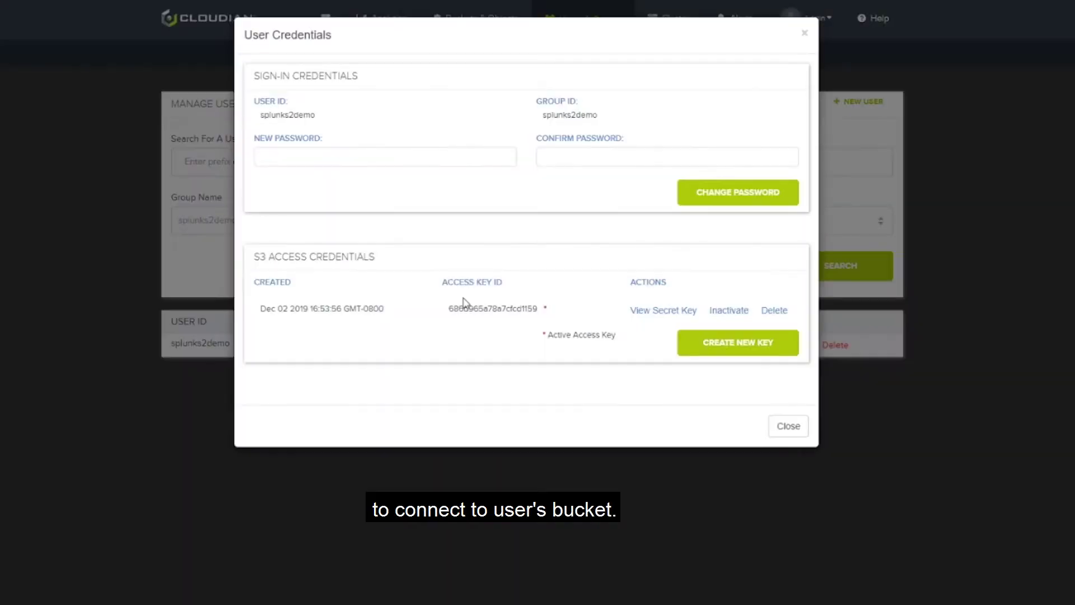
# View the new user's S3 access key ID and secret key, then close the credentials window
pyautogui.doubleClick(464, 303)
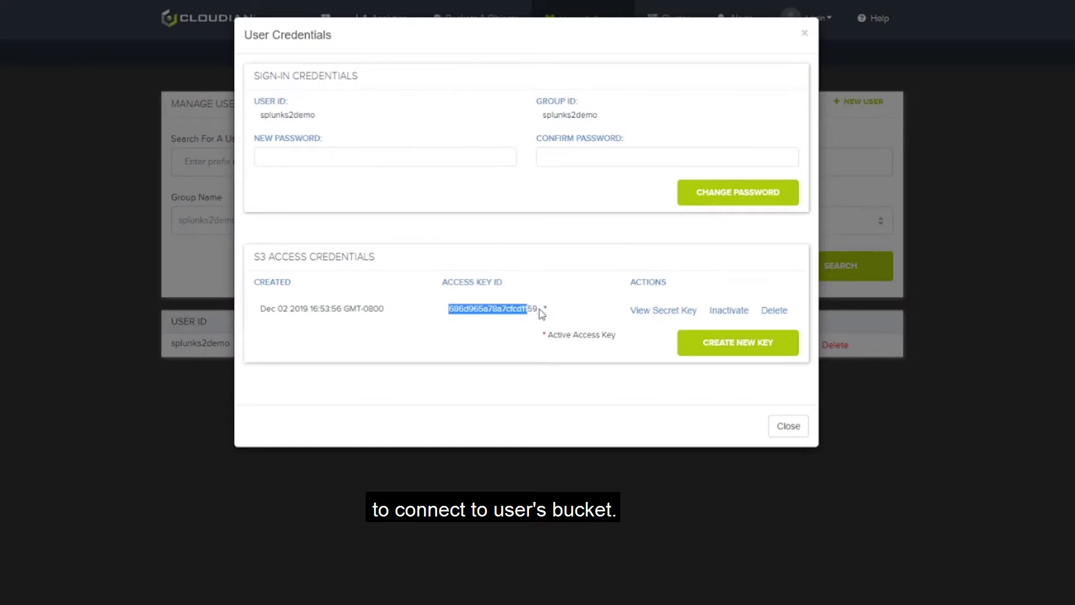
pyautogui.click(648, 311)
pyautogui.click(588, 92)
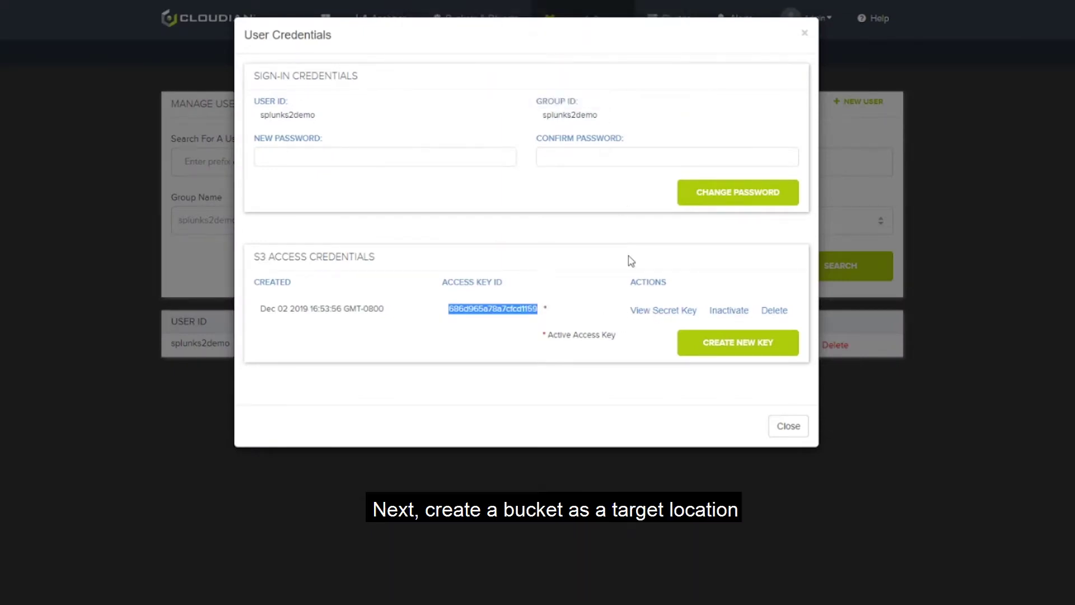
pyautogui.click(787, 427)
# From the user's data, add bucket s3splunks2demo and open its empty object listing
pyautogui.click(769, 345)
pyautogui.click(333, 207)
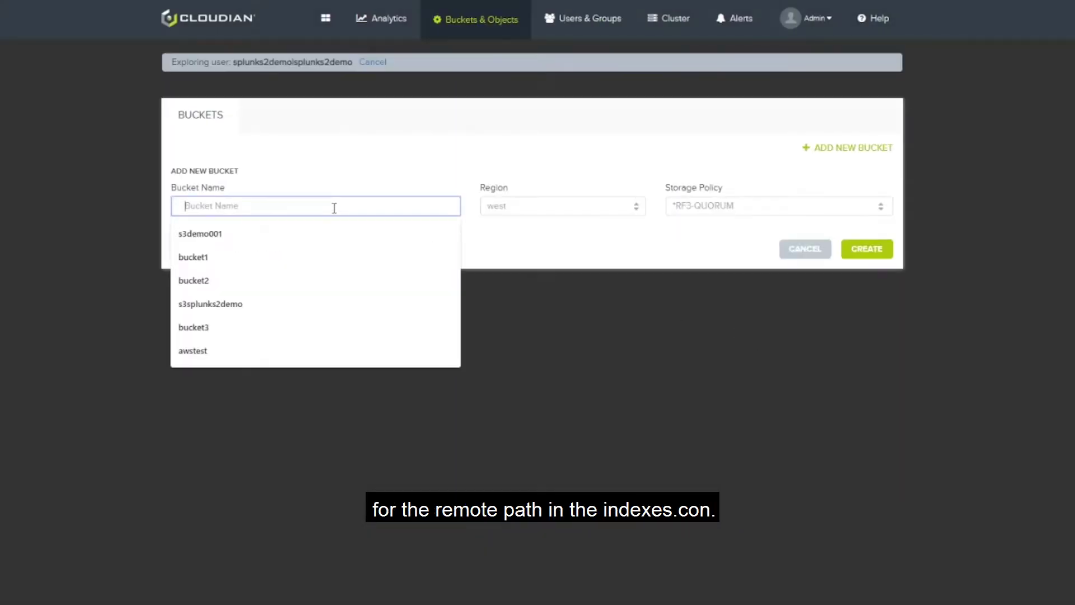
pyautogui.write('s3')
pyautogui.press('Down')
pyautogui.press('Down')
pyautogui.press('Return')
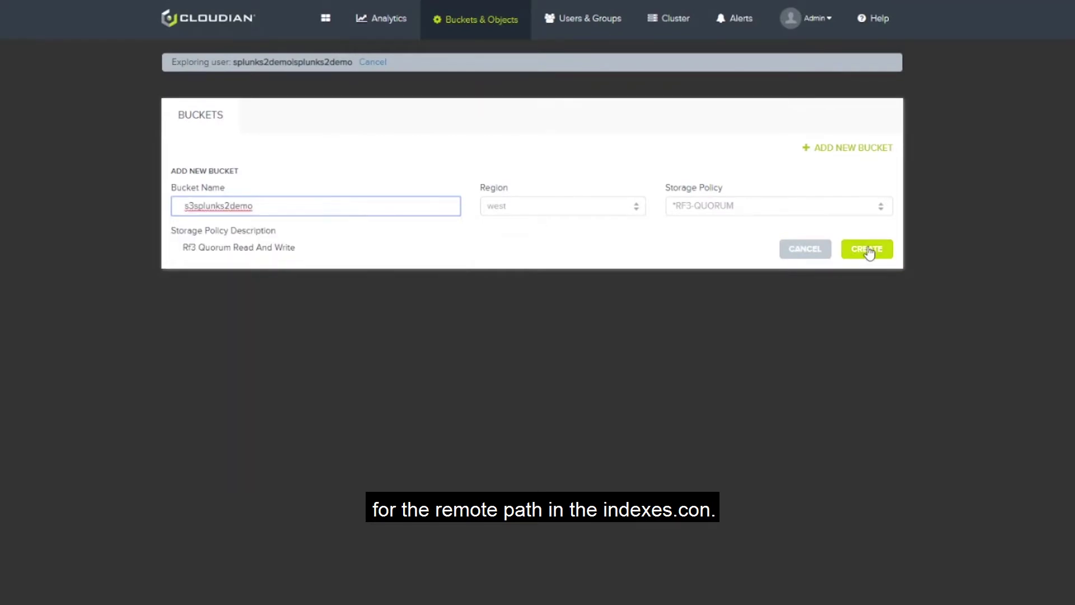
pyautogui.click(867, 248)
pyautogui.click(236, 201)
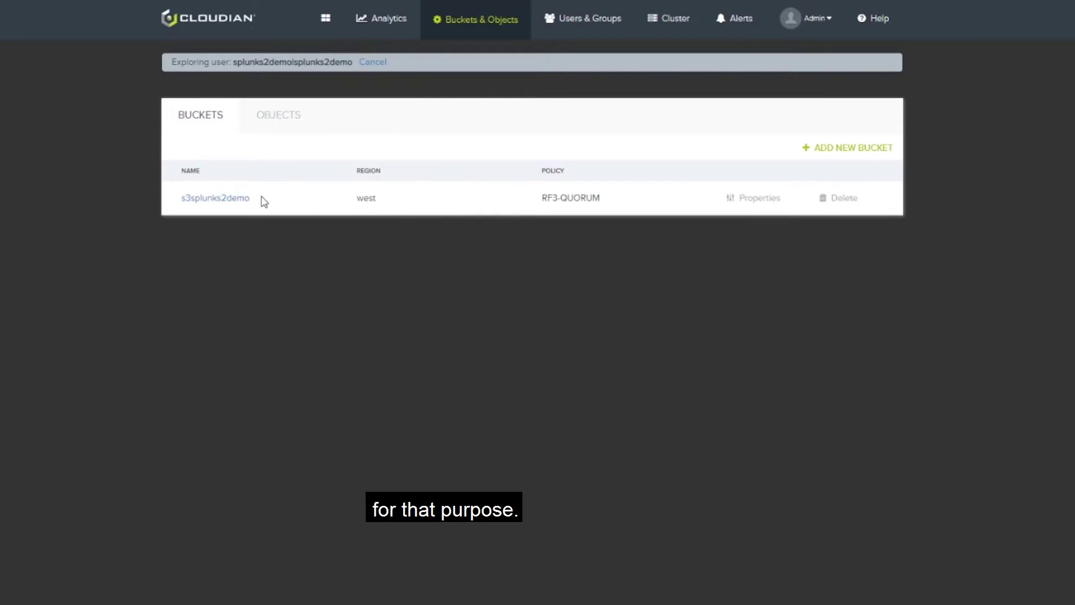
pyautogui.click(235, 199)
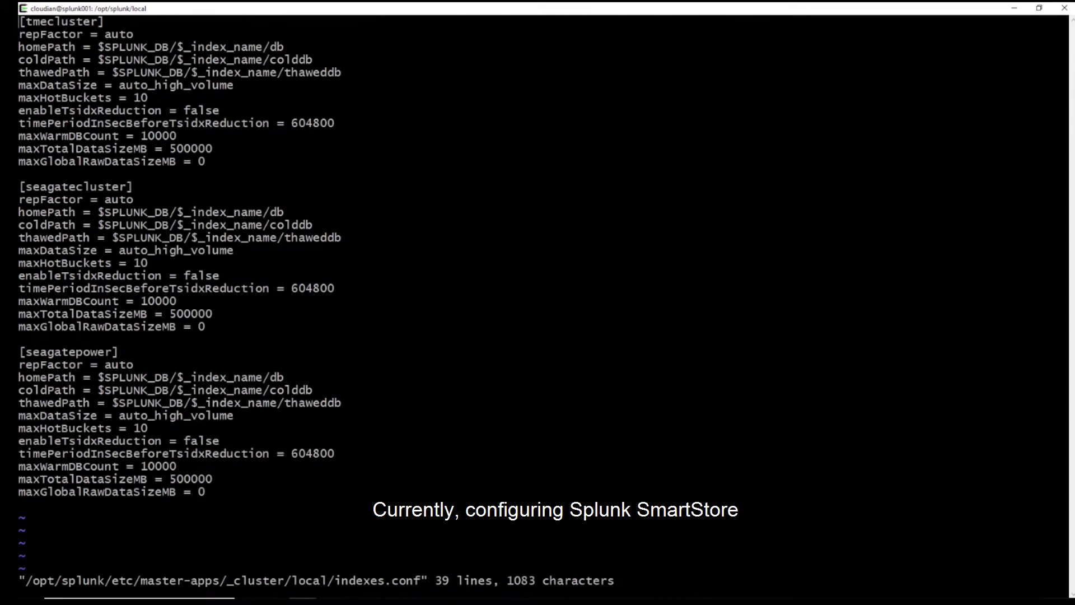
# Jump to the end of indexes.conf in vi
pyautogui.hotkey('shift', 'g')
# Paste the [volume:s3splunks2demo] and [splunks2demo] stanzas at the file's end and save with :wq
pyautogui.press('o')
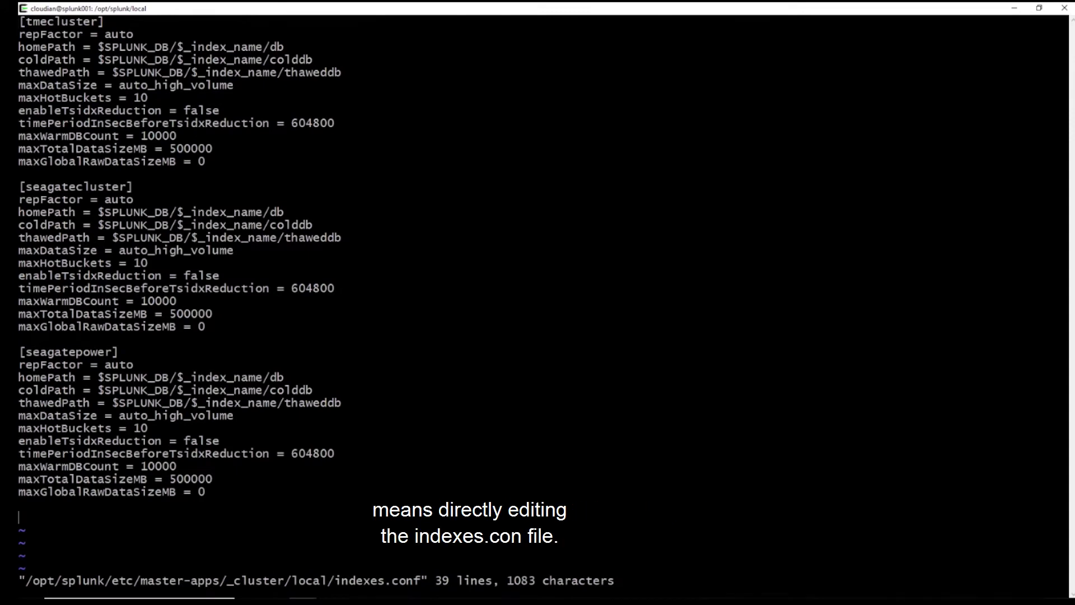
pyautogui.press('shift+Insert')
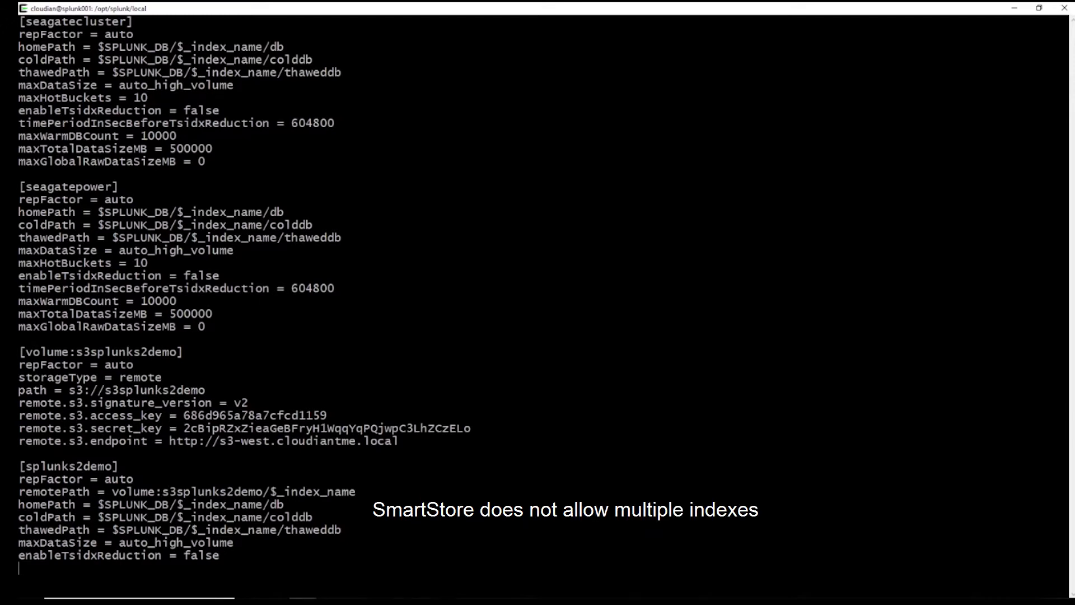
pyautogui.press('Escape')
pyautogui.write(':wq')
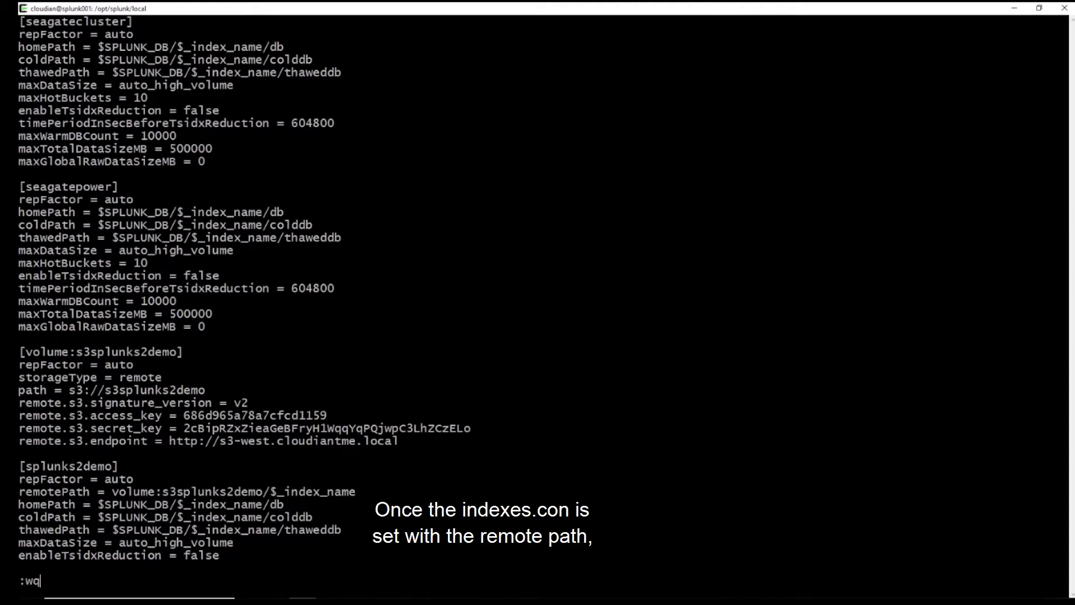
pyautogui.press('Return')
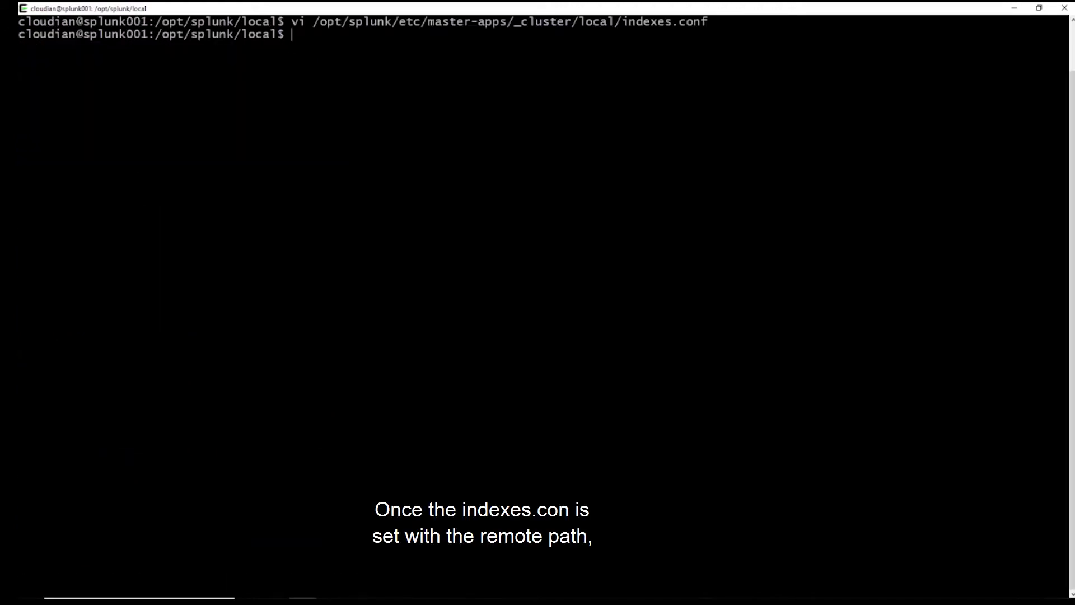
# Run ./push to apply the configuration bundle to the cluster peers
pyautogui.write('./pus')
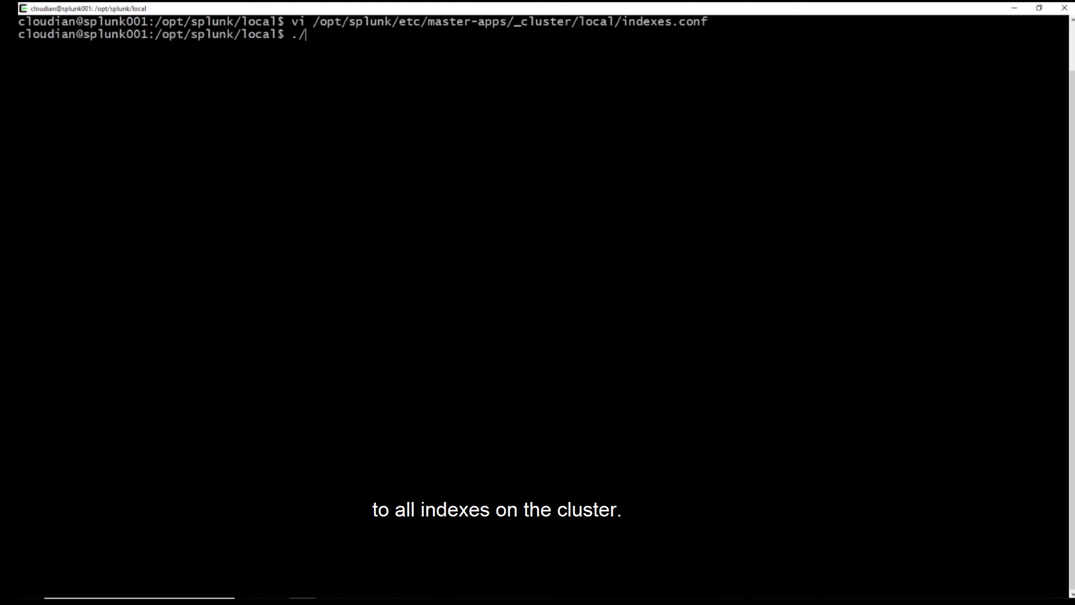
pyautogui.write('h')
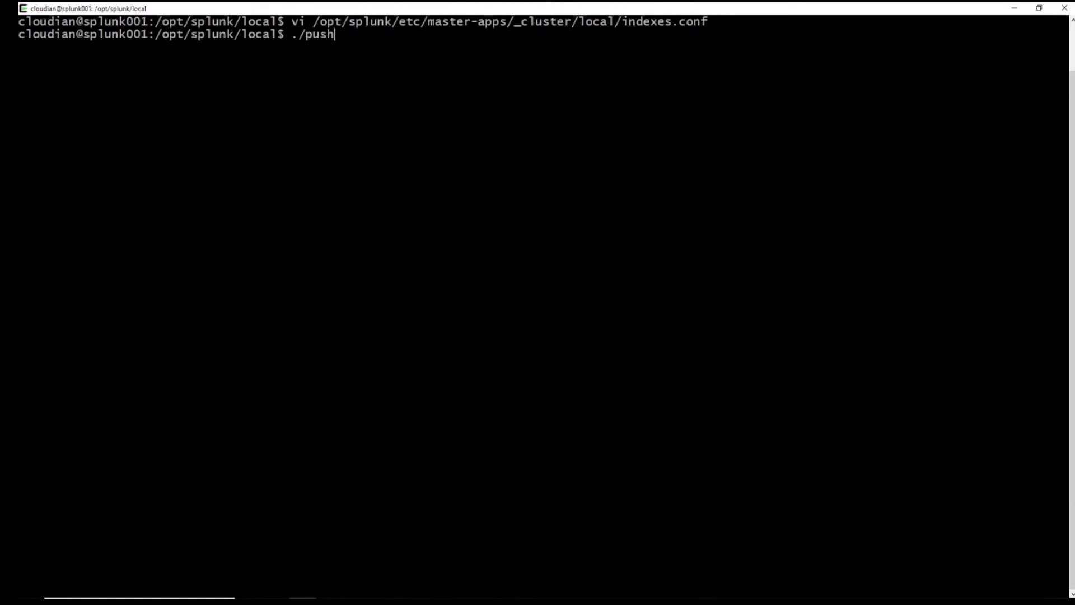
pyautogui.press('Return')
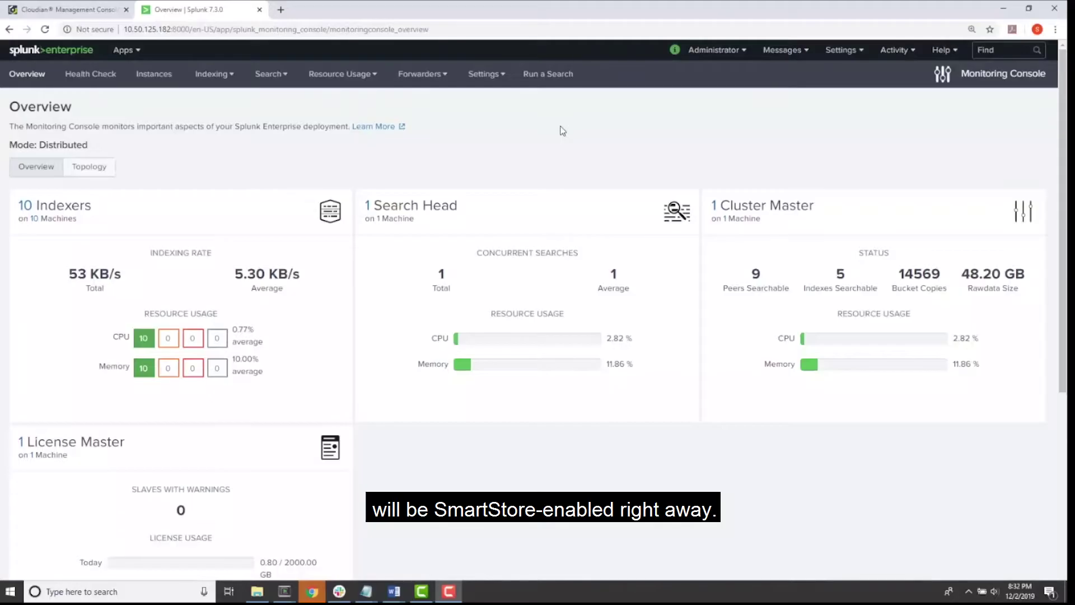
# Open Indexing > Indexes and Volumes > Index Detail: Deployment and select the splunks2demo index
pyautogui.click(213, 73)
pyautogui.click(213, 143)
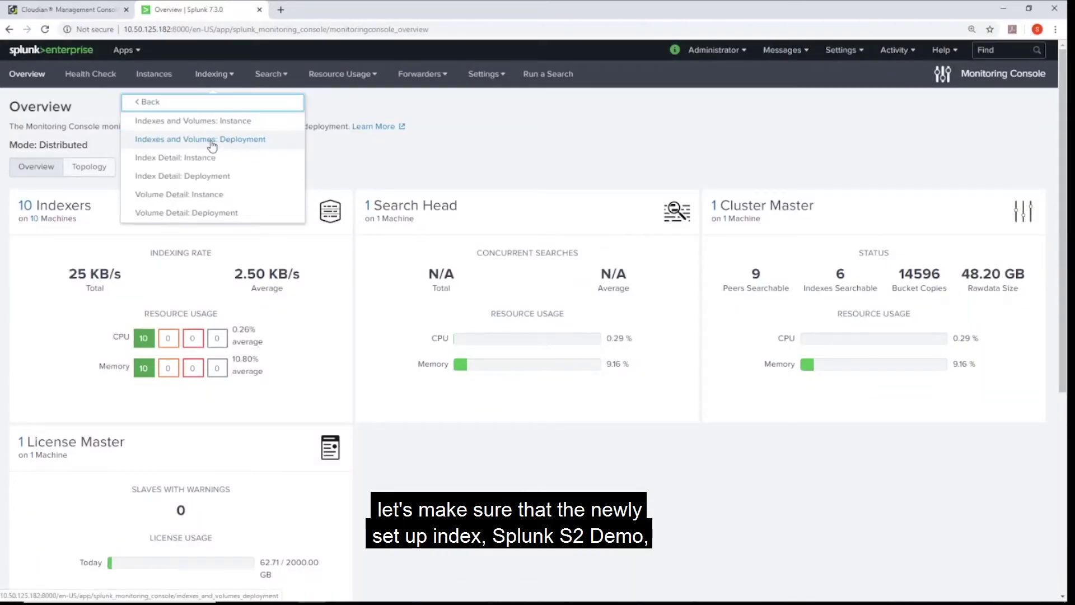
pyautogui.click(214, 185)
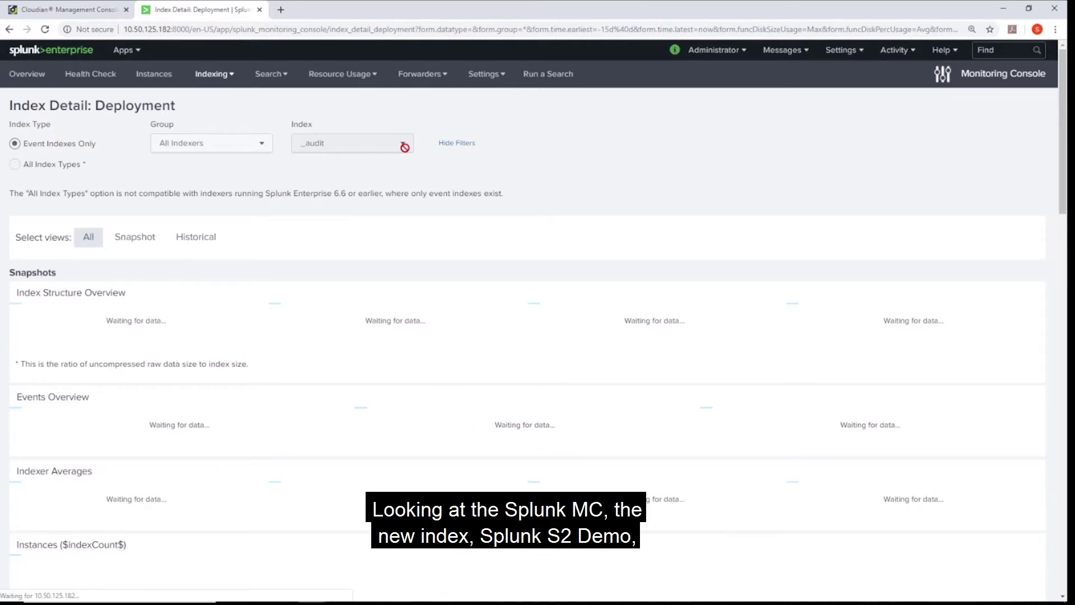
pyautogui.click(403, 144)
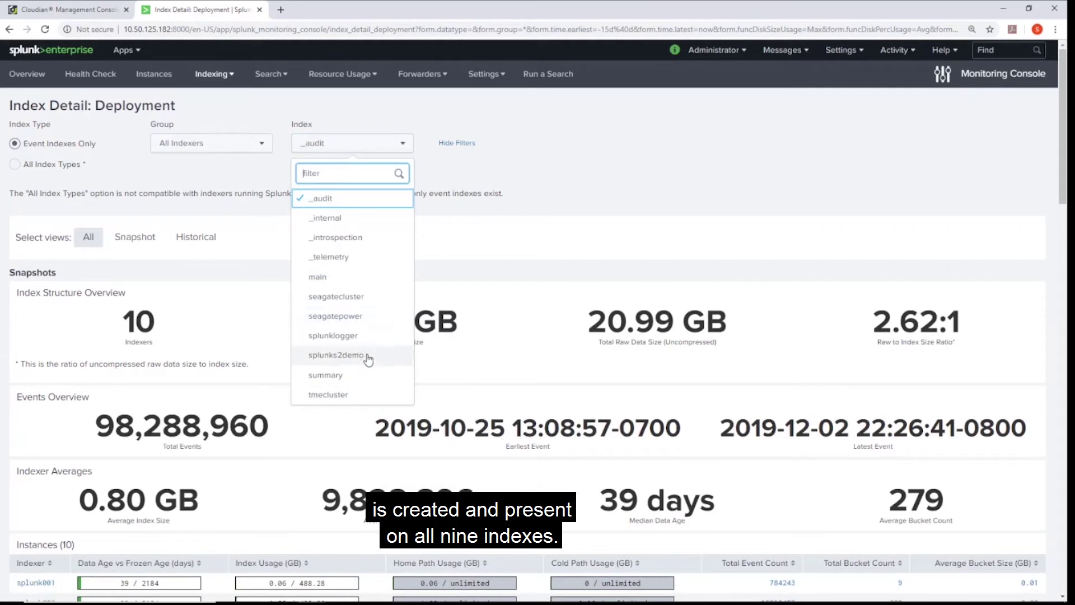
pyautogui.click(336, 356)
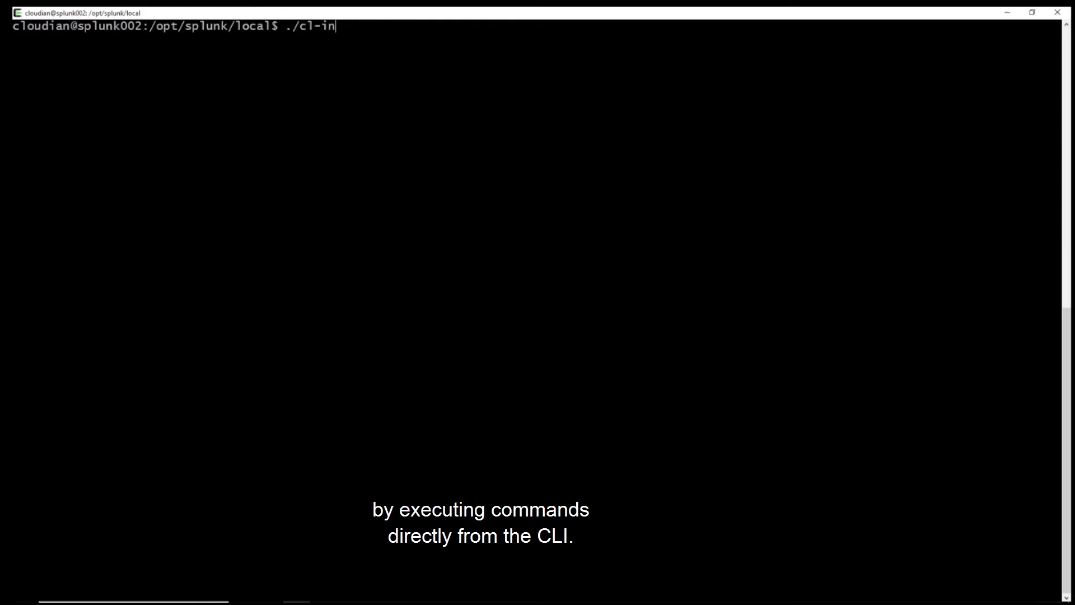
# Run cl-index-summary.sh for the splunks2demo index
pyautogui.write('dex')
pyautogui.press('Tab')
pyautogui.write('splunks2de')
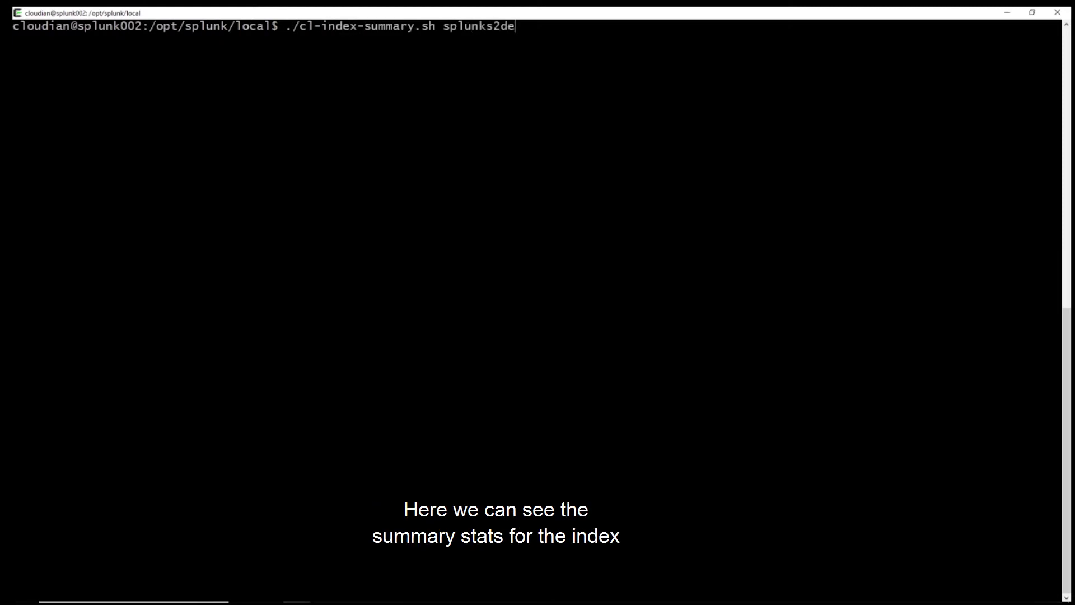
pyautogui.write('mo')
pyautogui.press('Return')
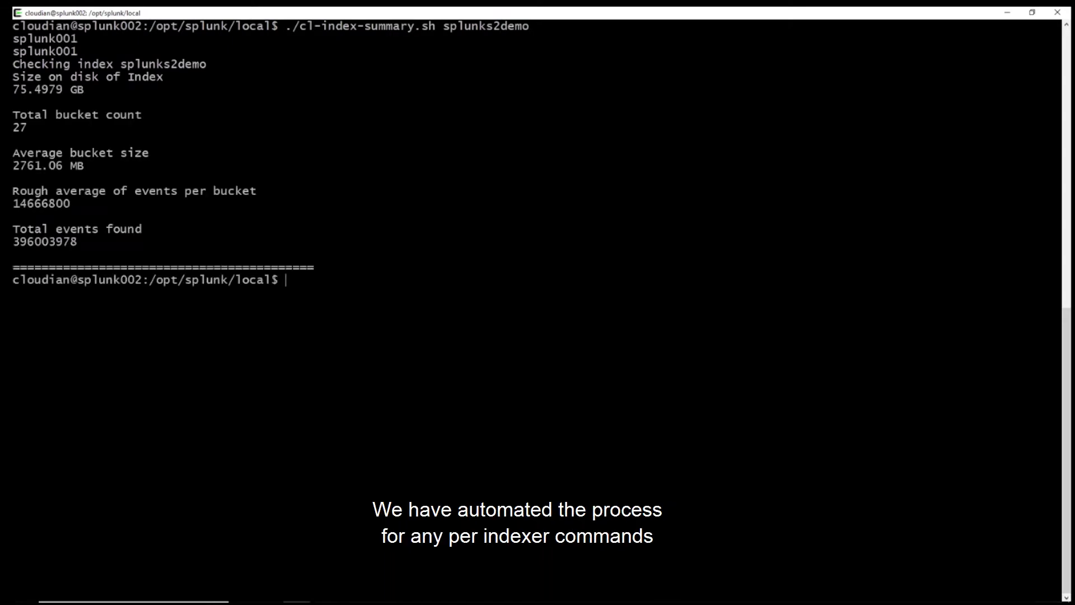
# Run indexondisk.sh and cl-bucket-count.sh for splunks2demo, showing 75.4979 GB in 27 hot buckets
pyautogui.write('./indexondisk.sh spl')
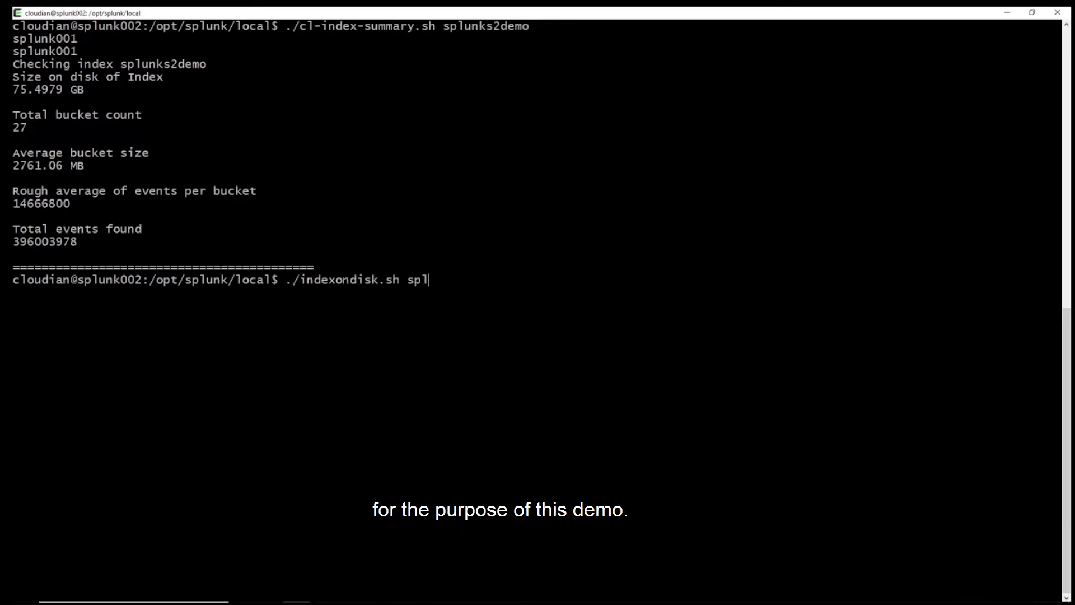
pyautogui.write('unks2demo')
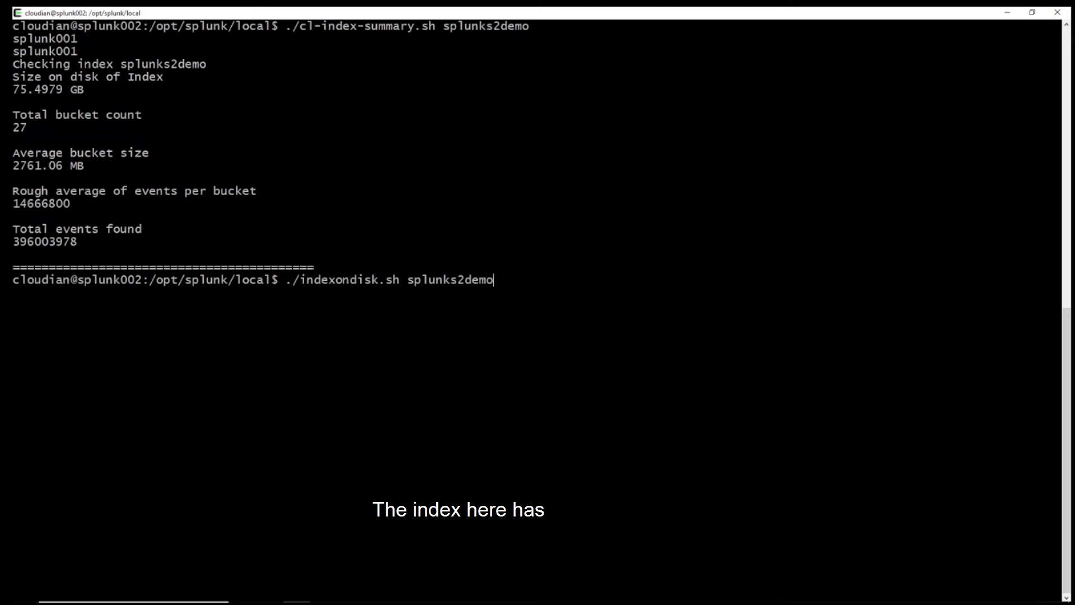
pyautogui.press('Return')
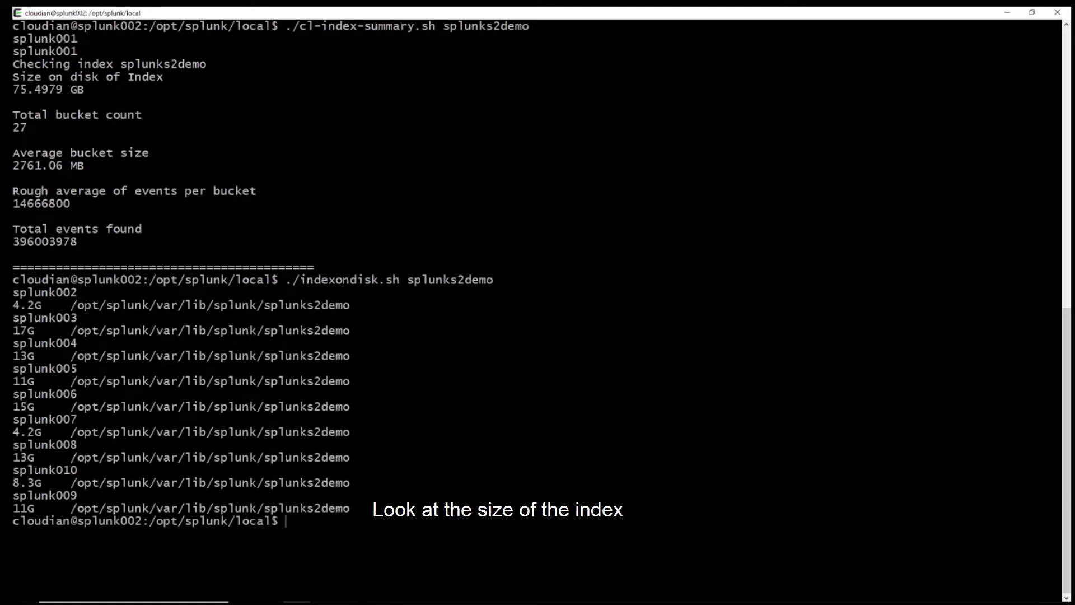
pyautogui.write('./cl')
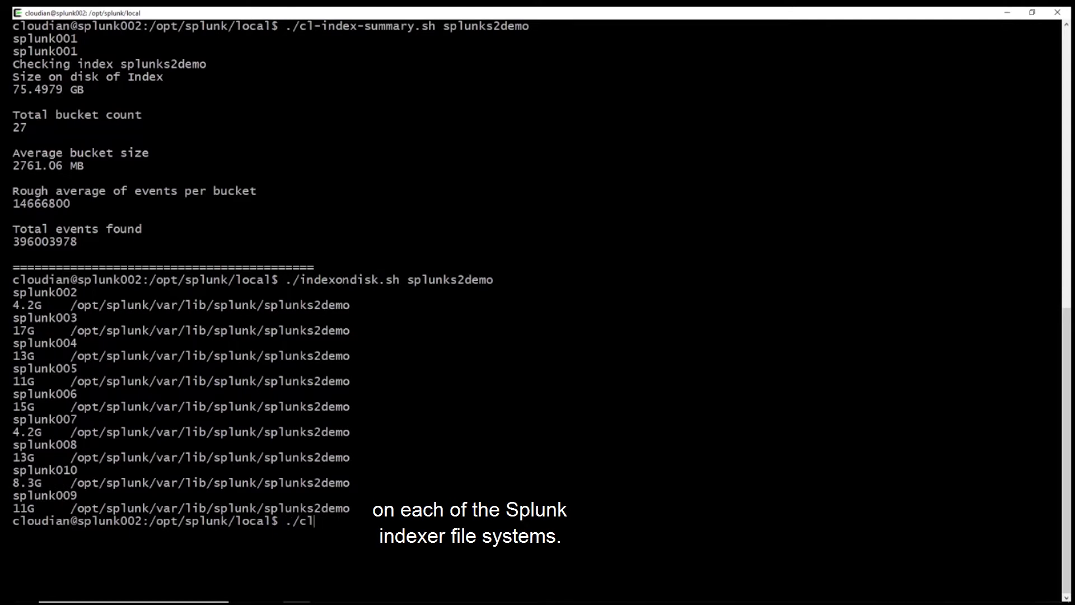
pyautogui.write('-bucket-co')
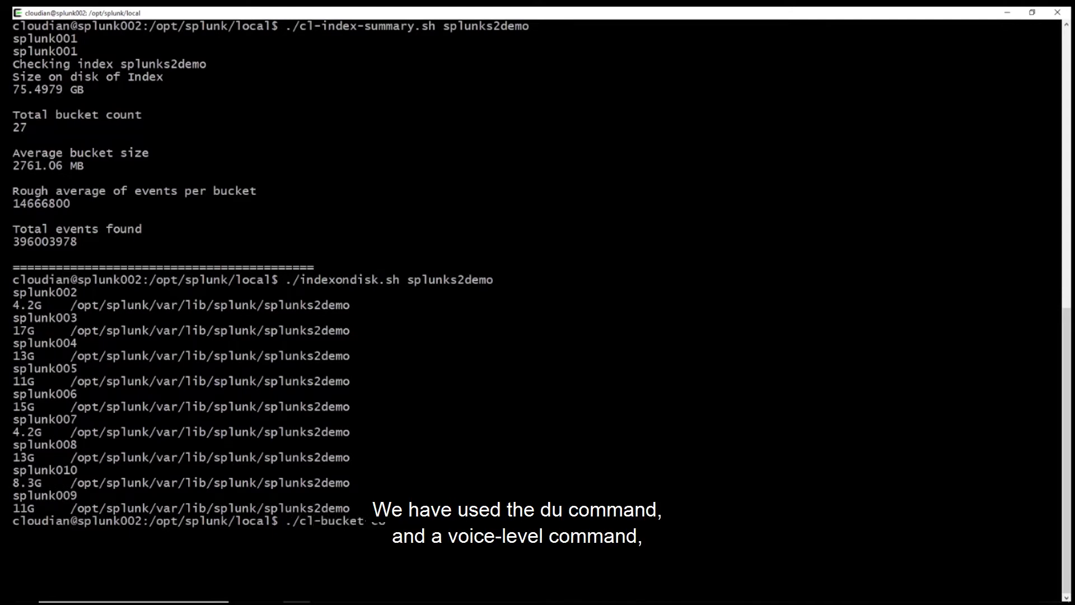
pyautogui.write('unt.sh splunks2demo')
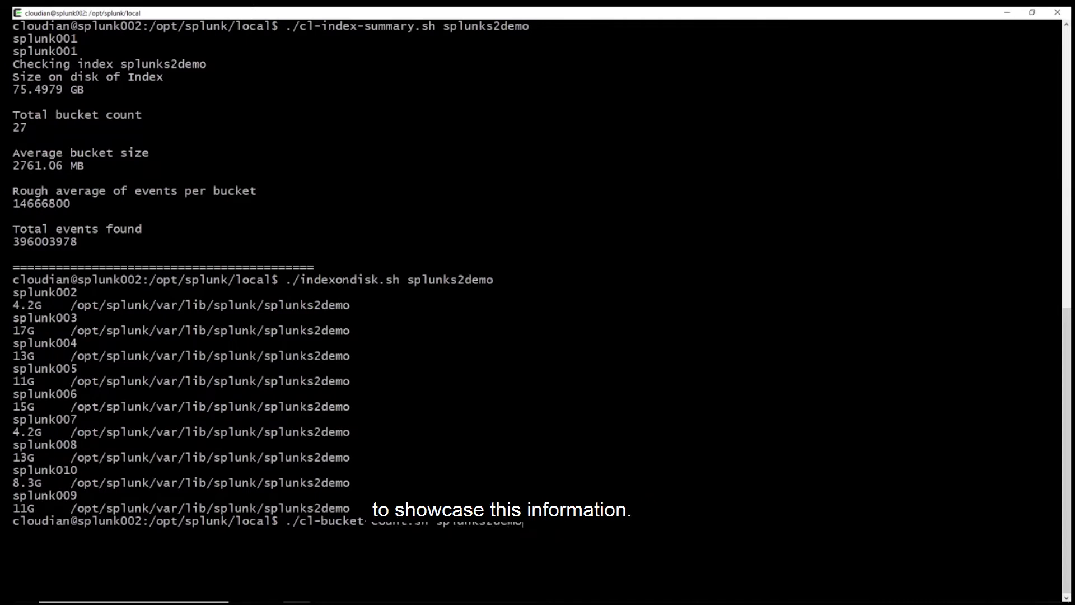
pyautogui.press('Return')
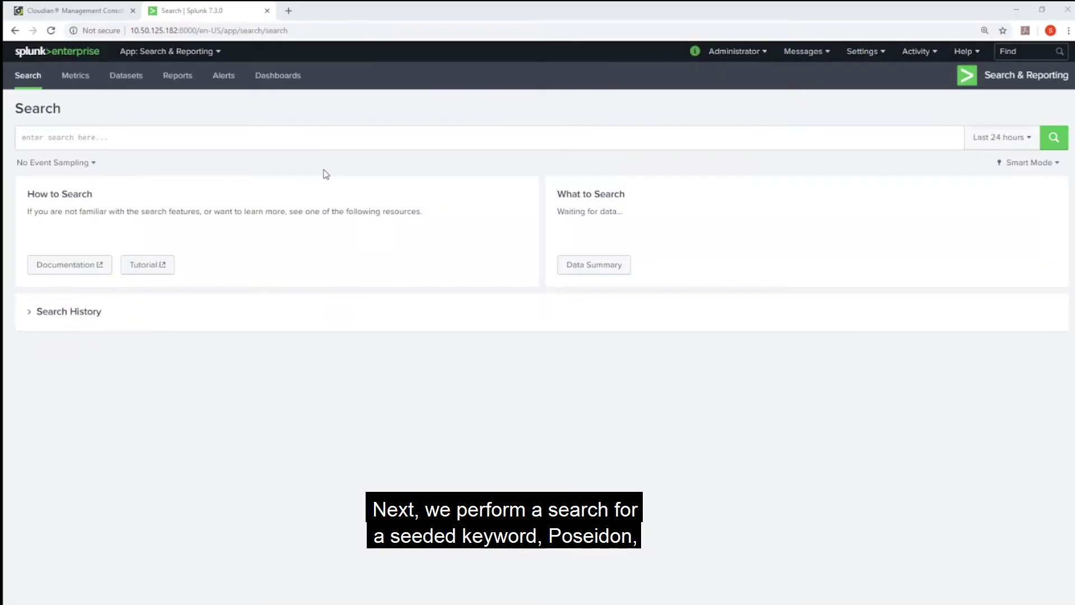
# Paste the query index="splunks2demo" poseidon into the search bar and run it
pyautogui.rightClick(188, 136)
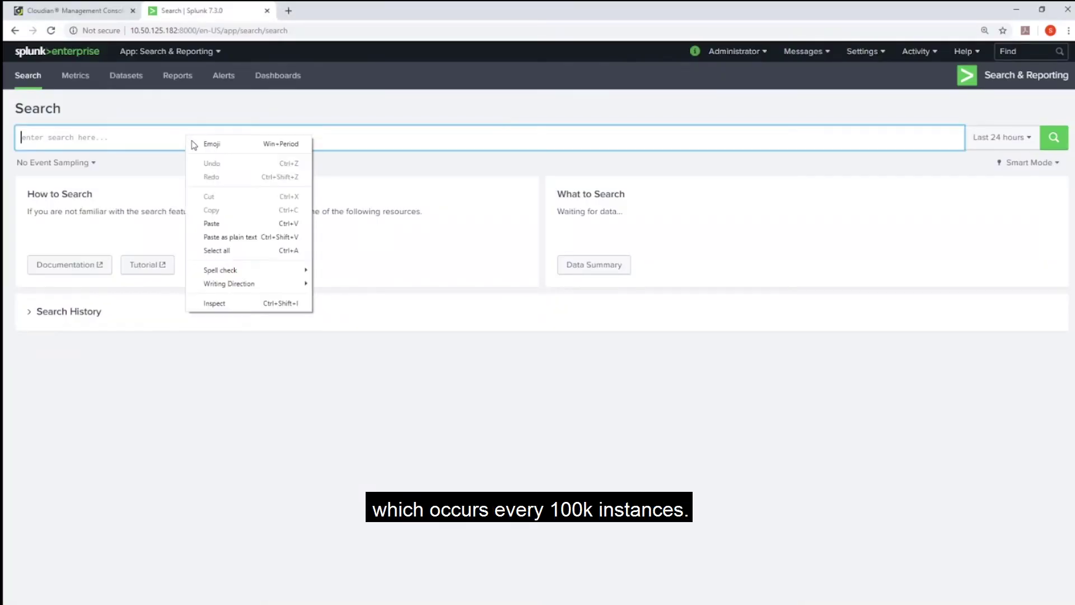
pyautogui.click(211, 224)
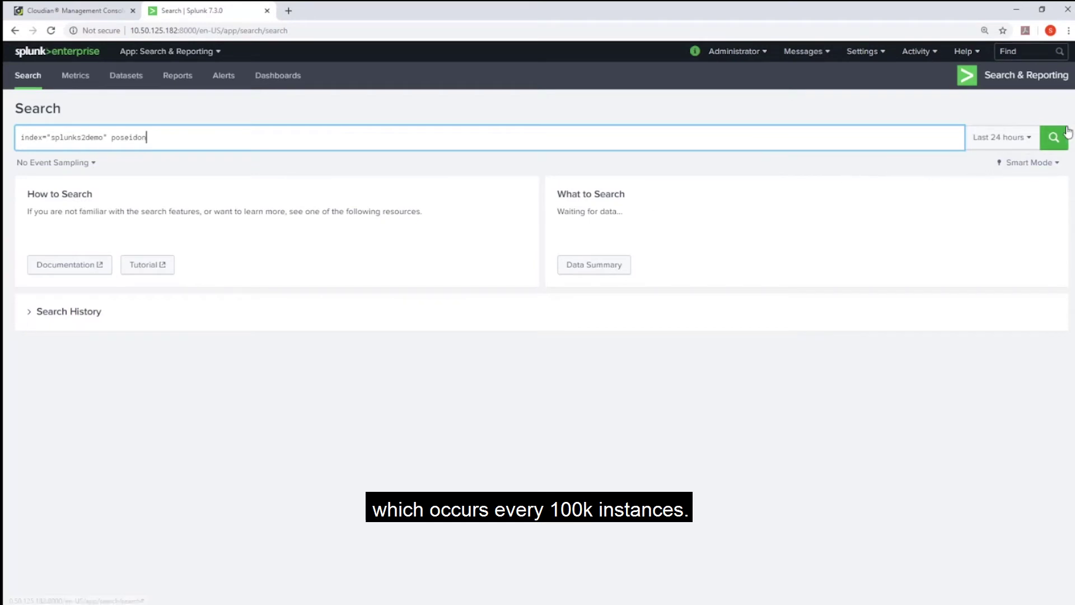
pyautogui.click(1053, 142)
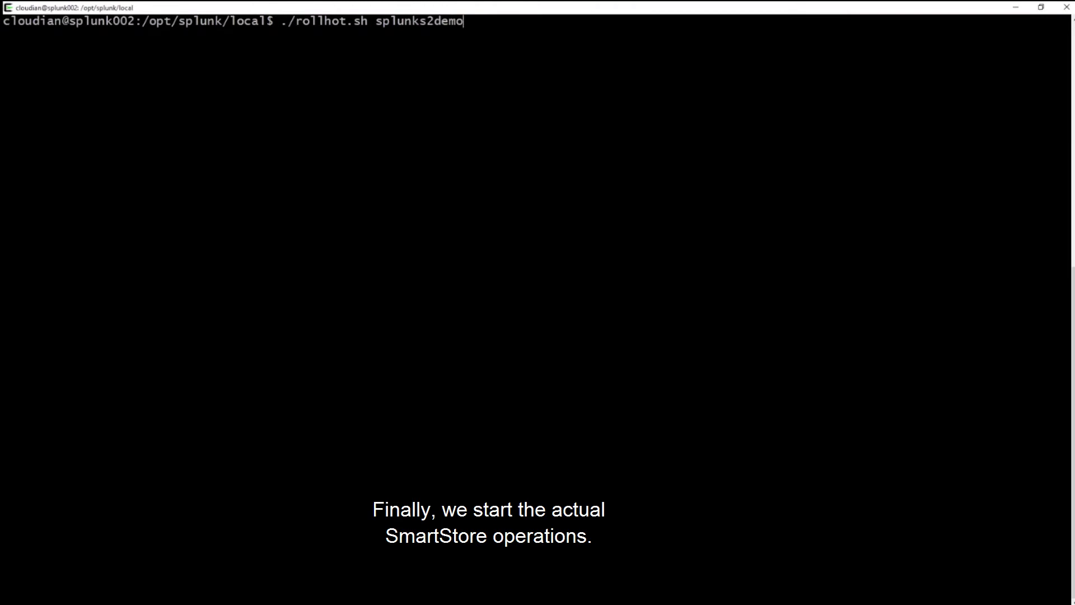
# Run rollhot.sh on splunks2demo, then recount buckets to confirm 27 warm and 0 hot
pyautogui.press('Return')
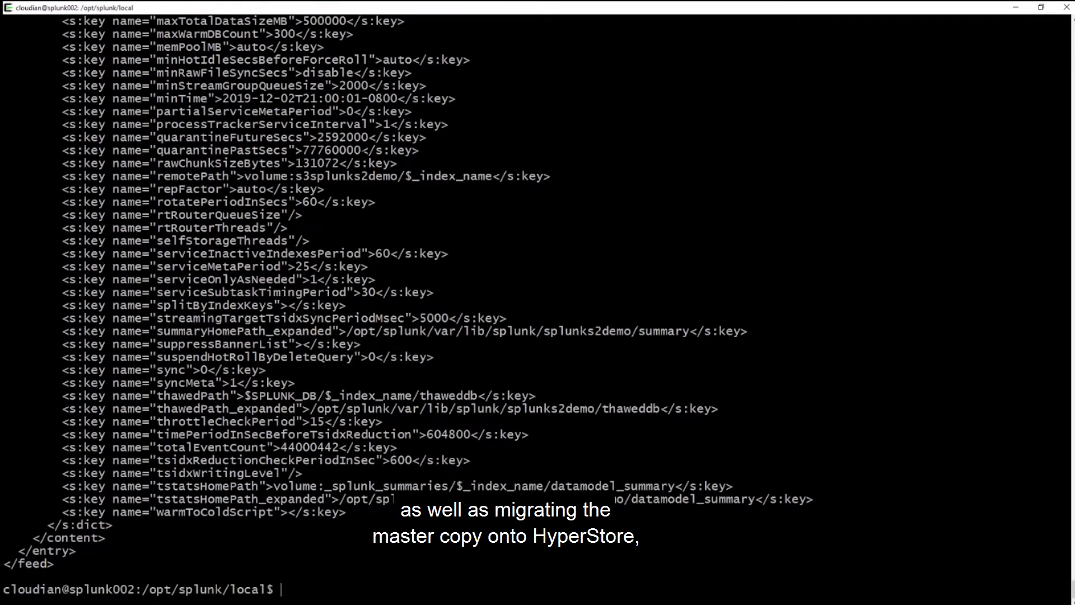
pyautogui.write('./cl-bucket')
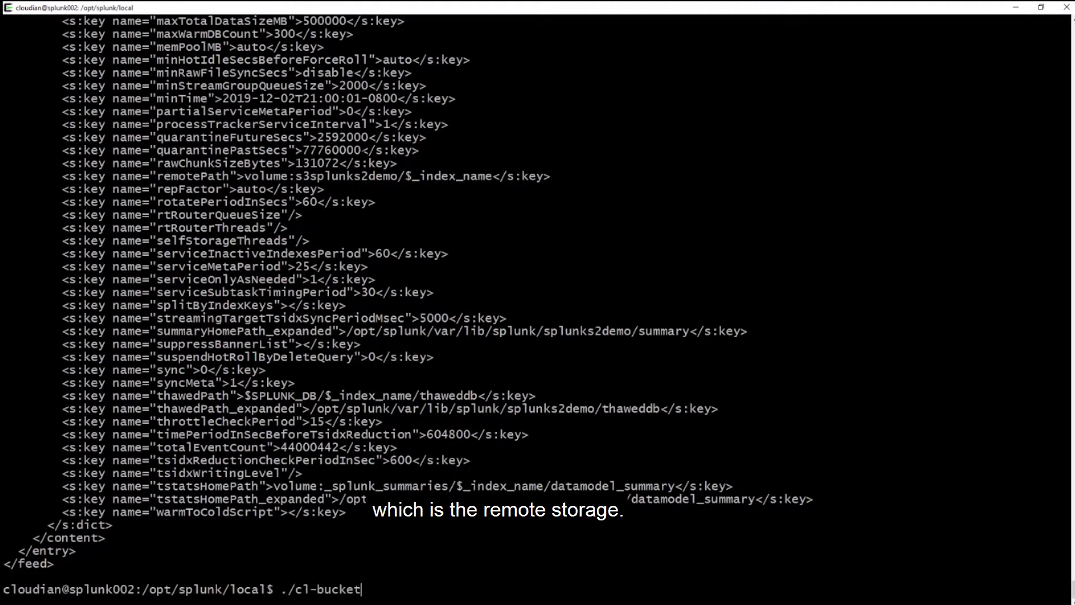
pyautogui.write('-')
pyautogui.write('count')
pyautogui.press('Tab')
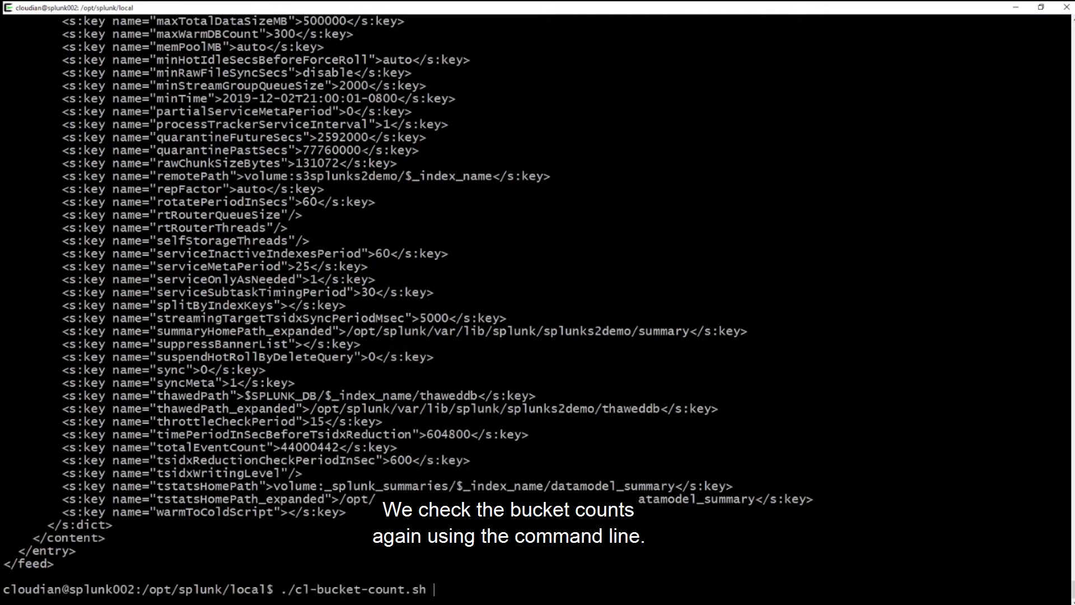
pyautogui.write('splunks2dem')
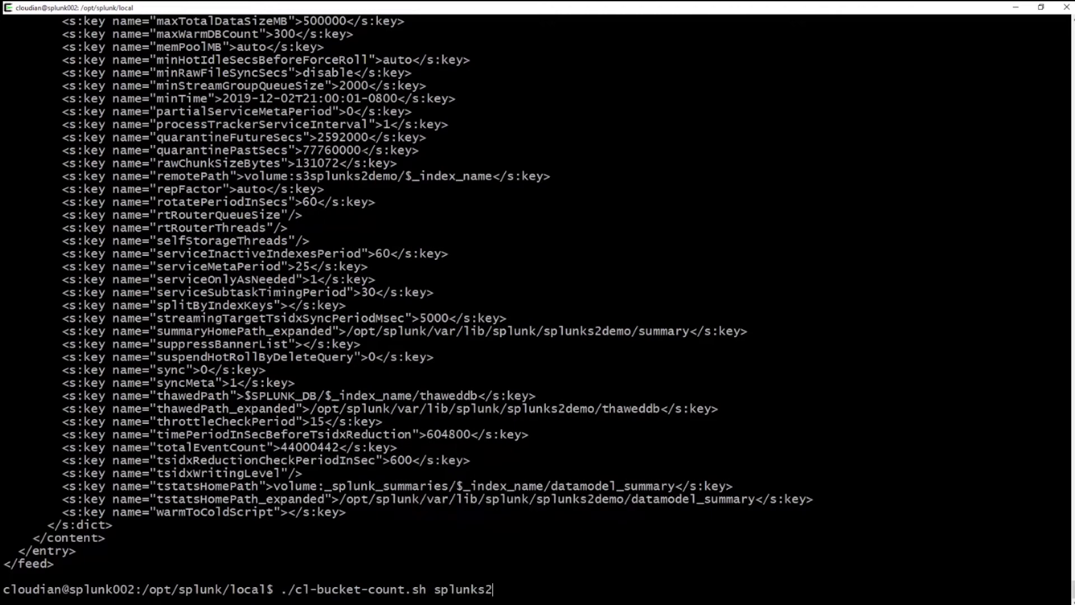
pyautogui.write('o')
pyautogui.press('Return')
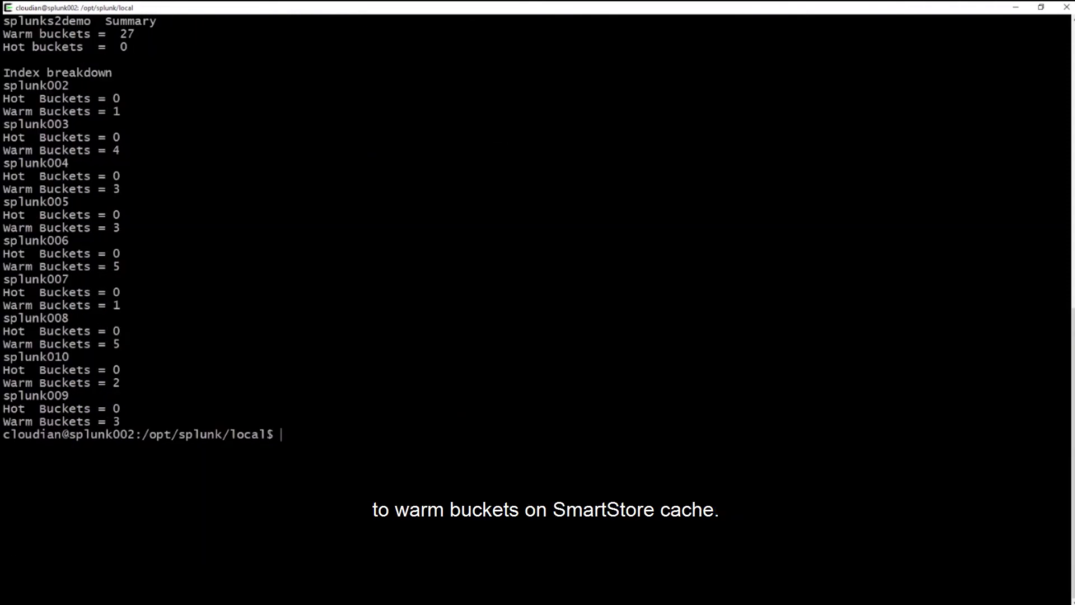
pyautogui.write('./clus')
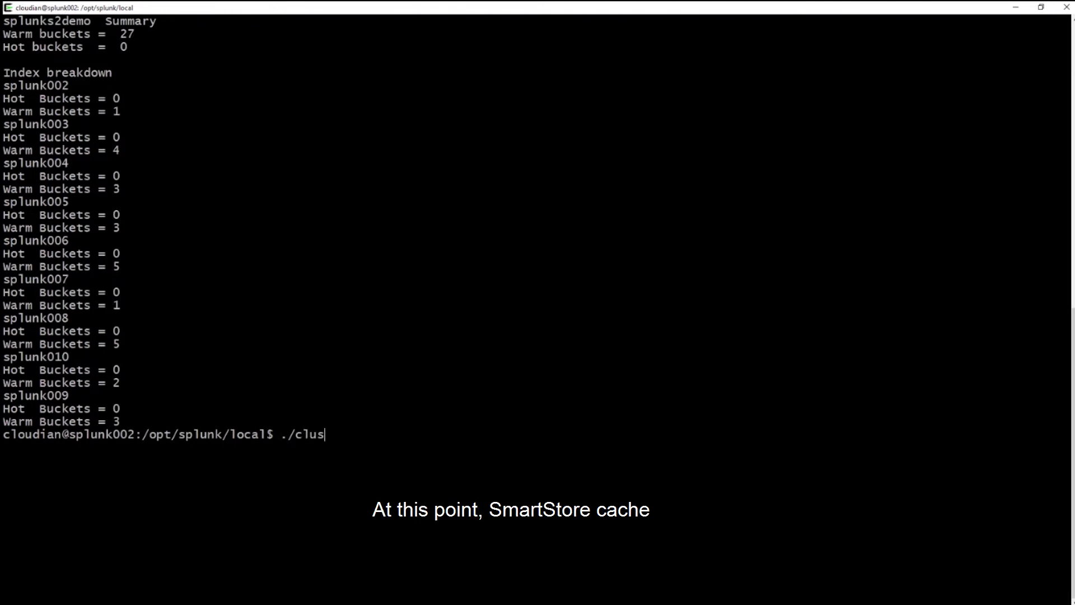
pyautogui.write('ter-evict')
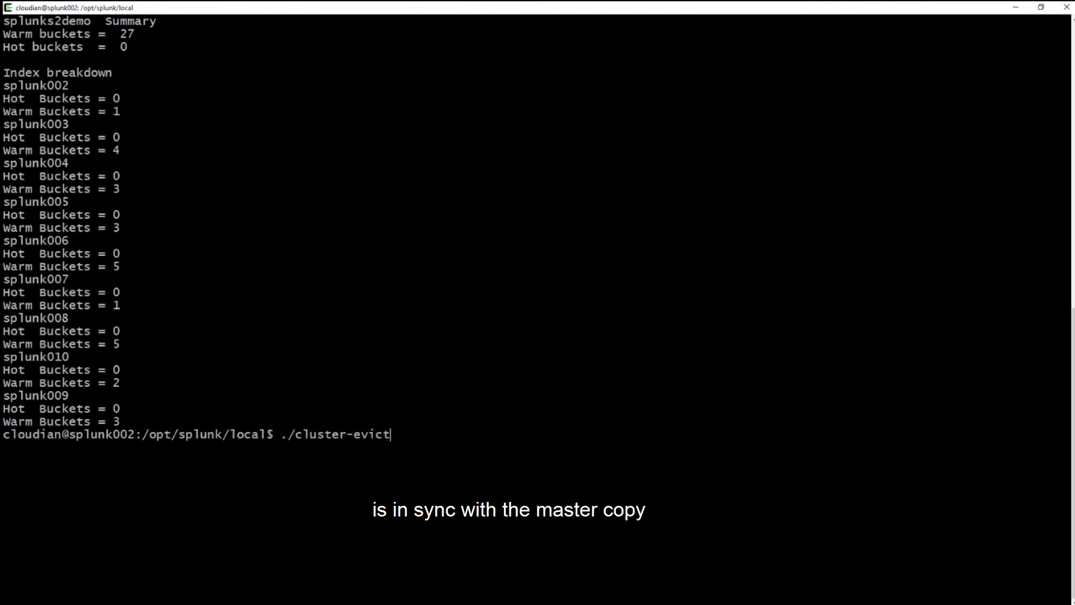
pyautogui.write(' splunks2')
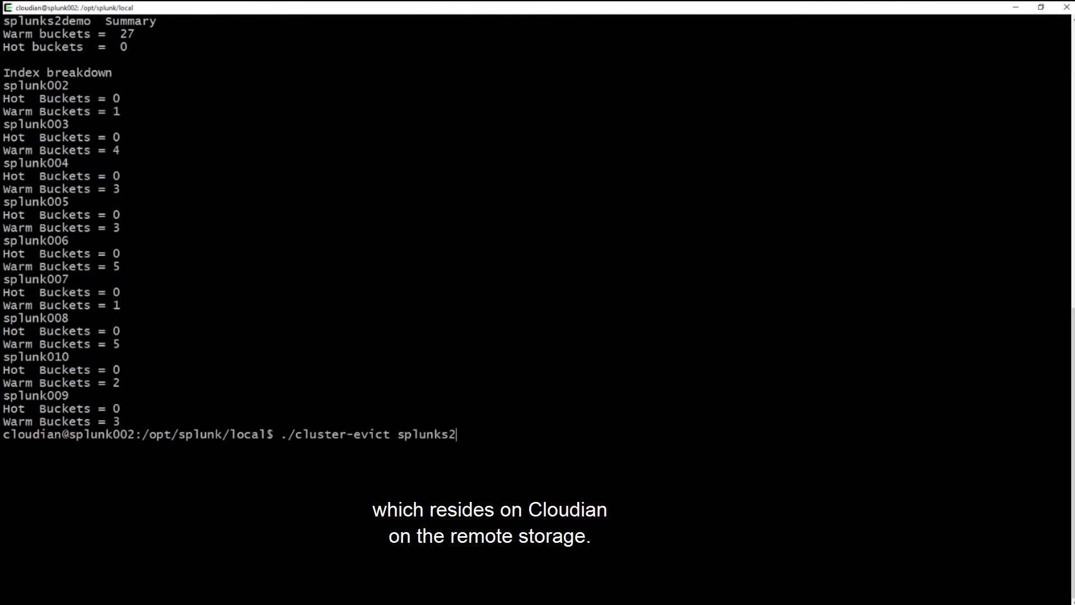
pyautogui.write('demo')
# Execute ./cluster-evict splunks2demo, getting cacheman eviction responses from the indexers
pyautogui.press('Return')
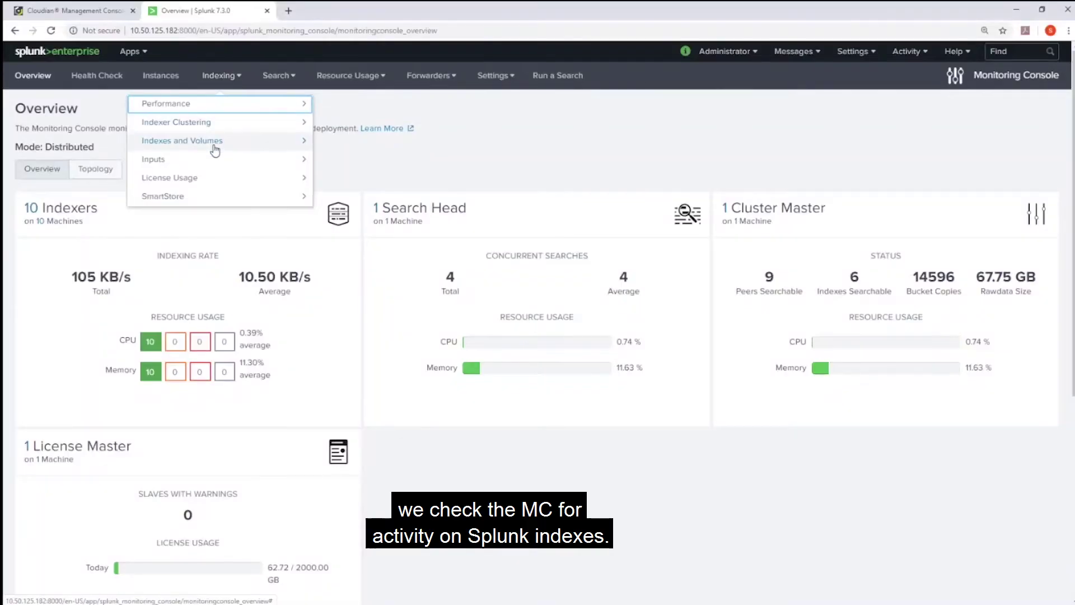
# Show SmartStore Activity: Deployment over a real-time 10-minute window, then rerun indexondisk.sh splunks2demo
pyautogui.moveTo(204, 201)
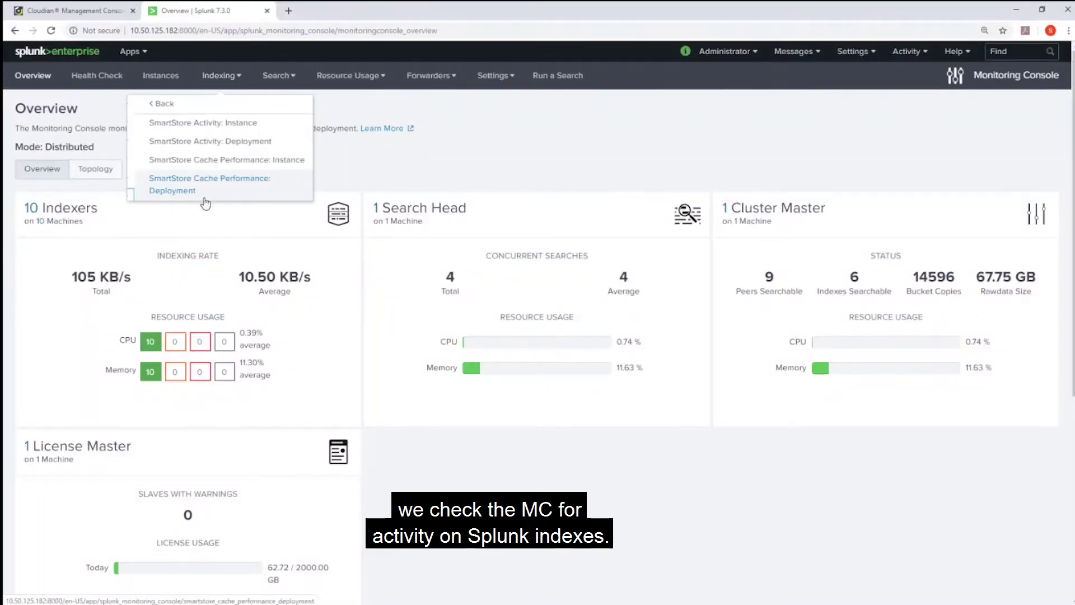
pyautogui.click(213, 148)
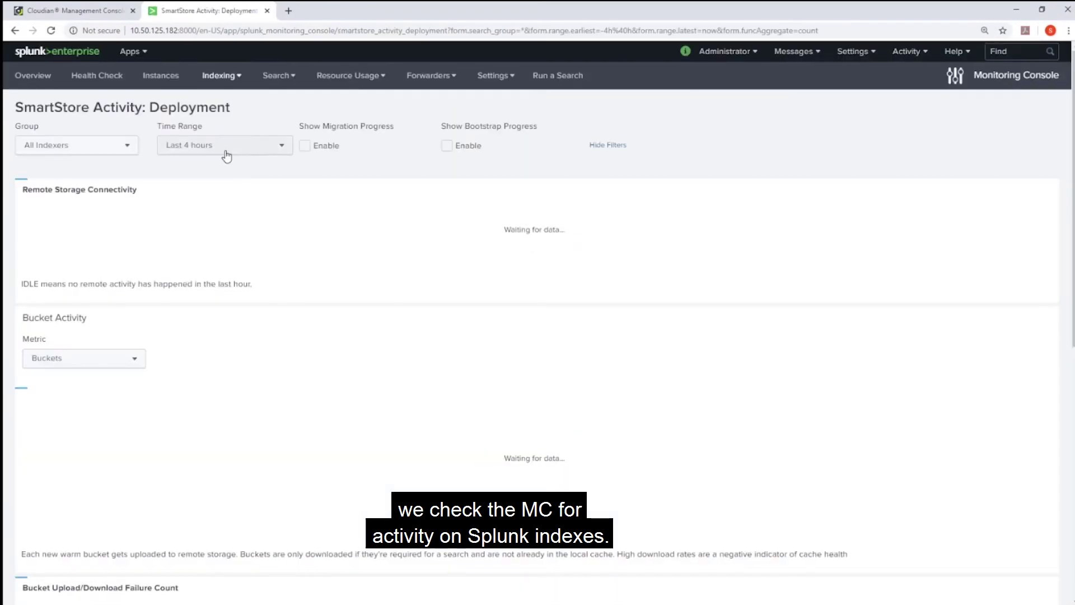
pyautogui.click(224, 147)
pyautogui.click(51, 363)
pyautogui.doubleClick(144, 262)
pyautogui.write('10')
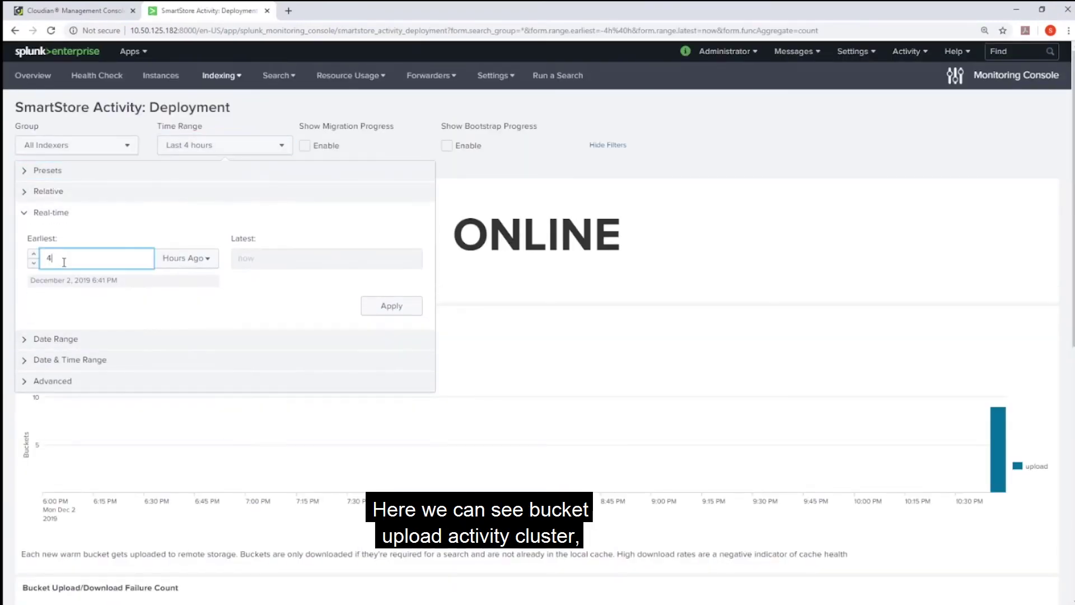
pyautogui.click(186, 258)
pyautogui.click(182, 302)
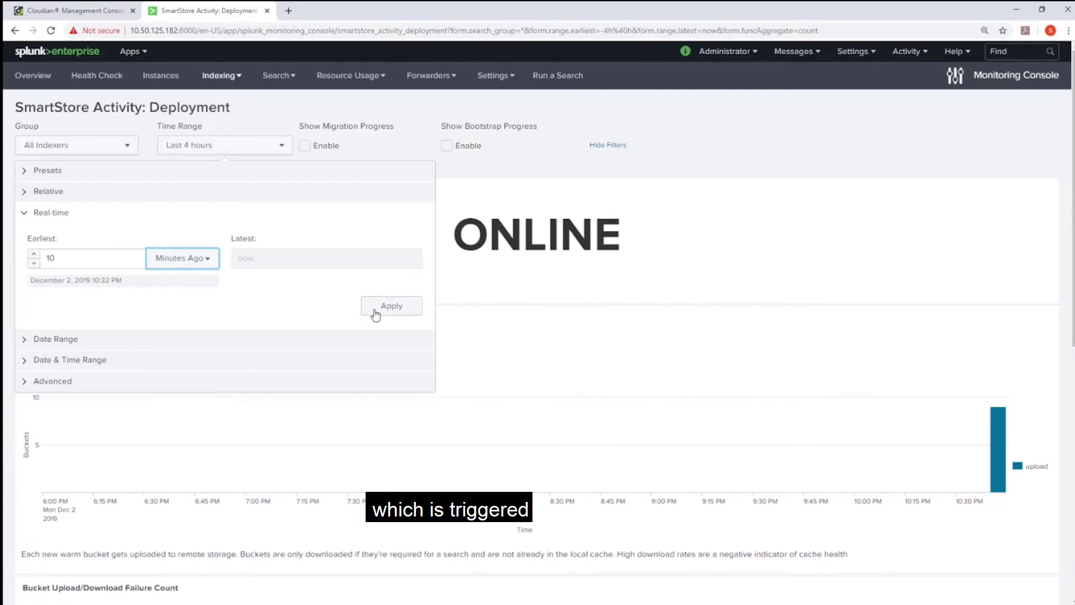
pyautogui.click(386, 306)
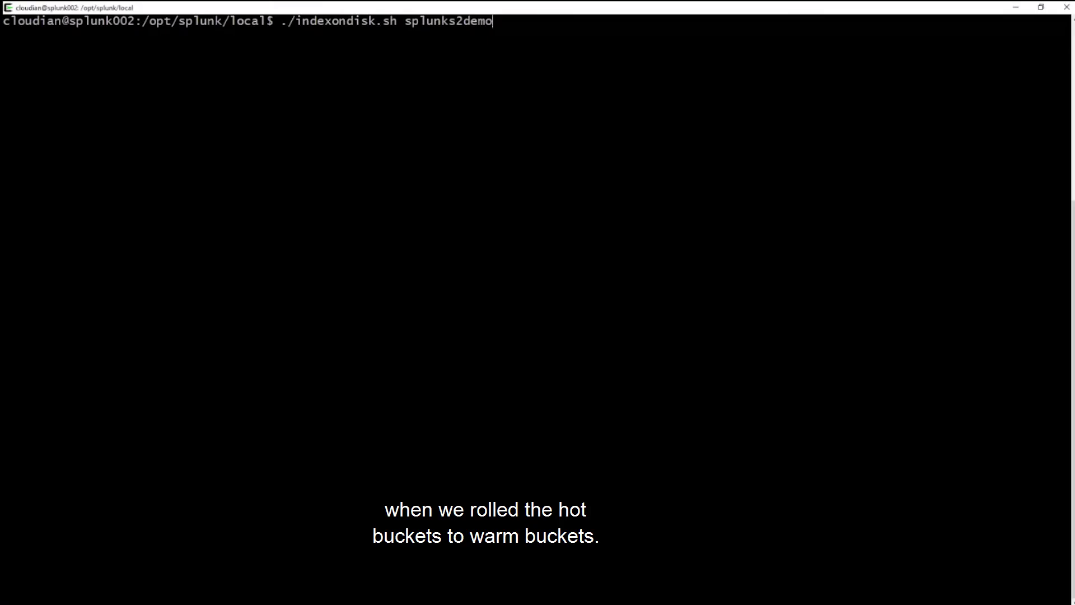
pyautogui.press('Return')
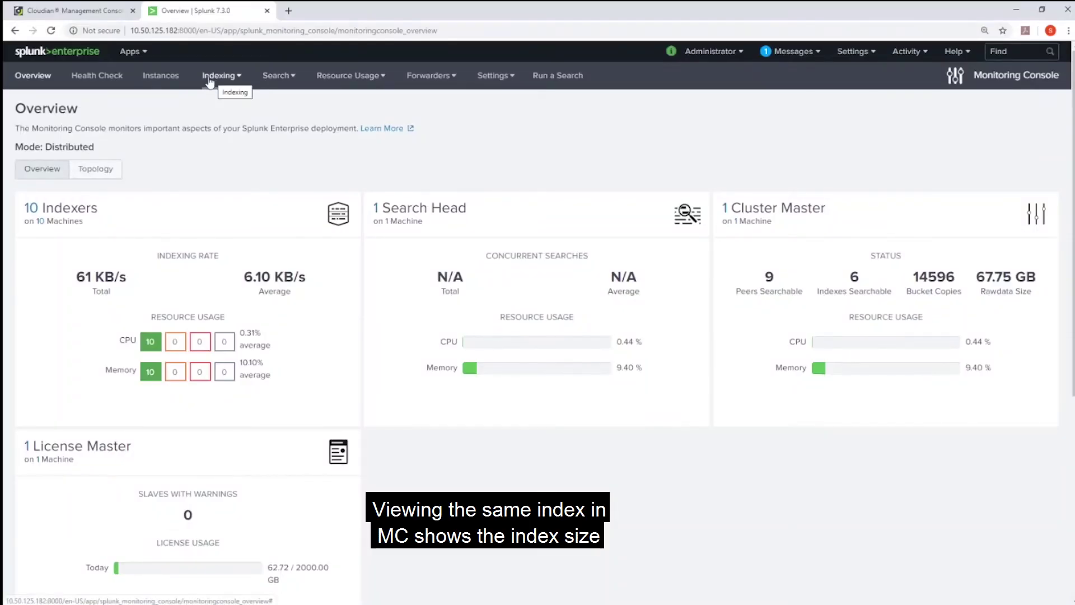
# Open Index Detail: Deployment and select splunks2demo to see its 115.02 GB total size
pyautogui.click(207, 82)
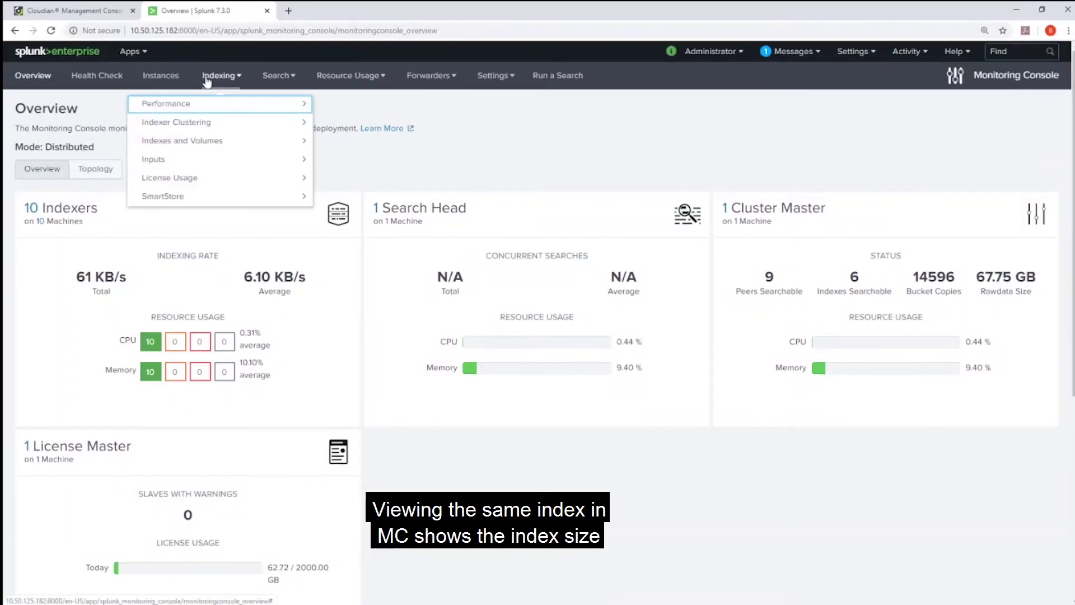
pyautogui.click(213, 140)
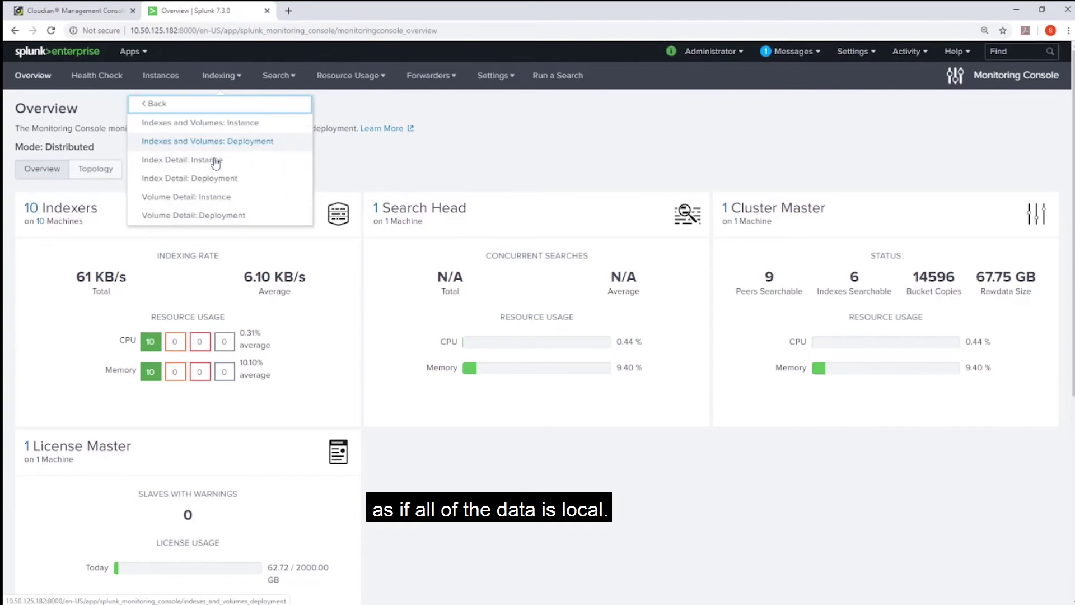
pyautogui.click(214, 178)
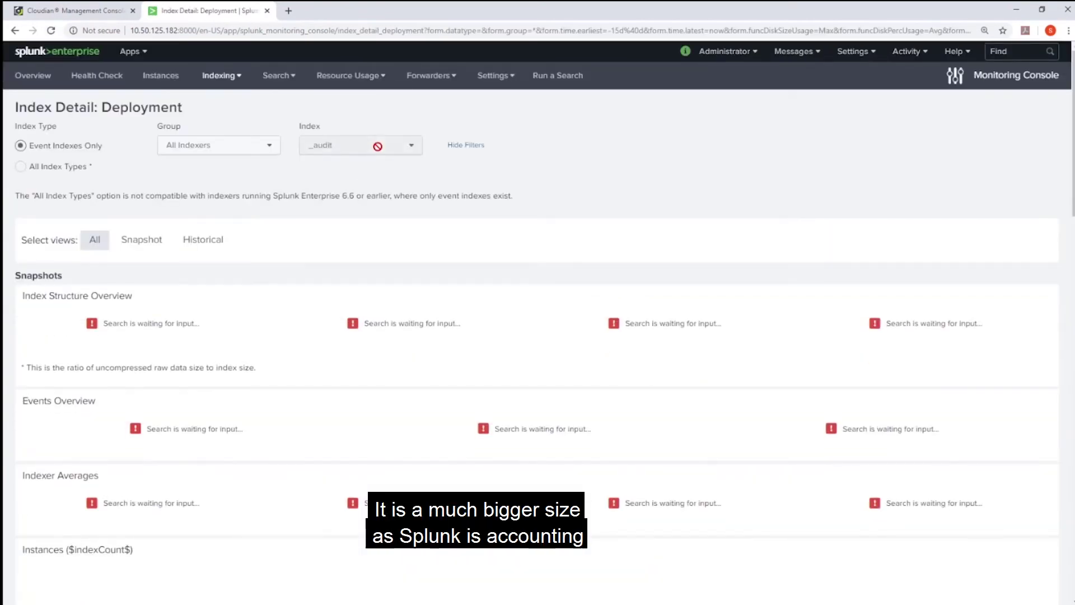
pyautogui.click(377, 146)
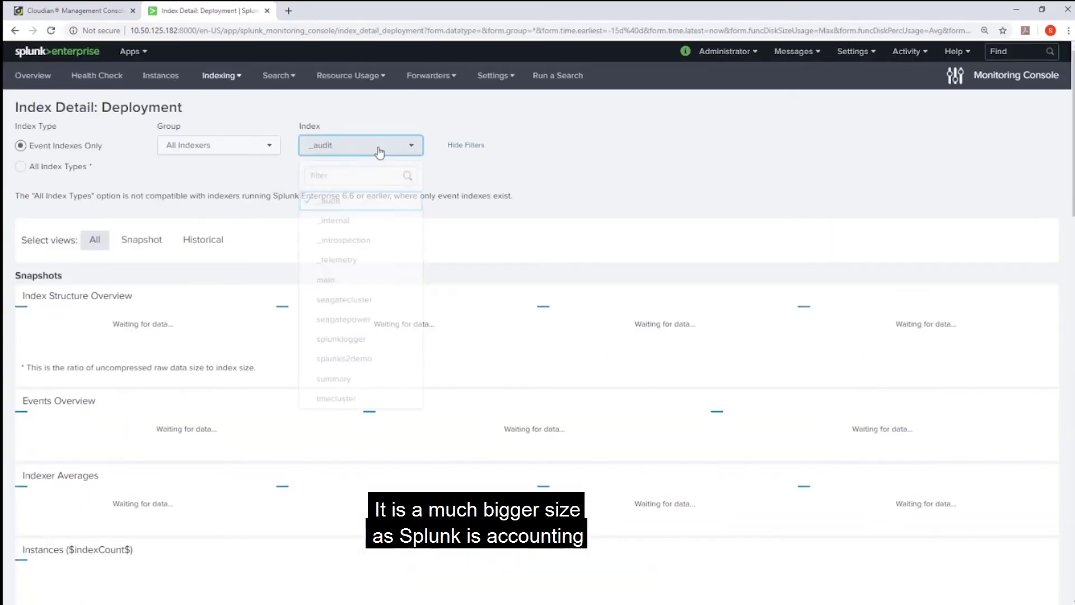
pyautogui.click(366, 360)
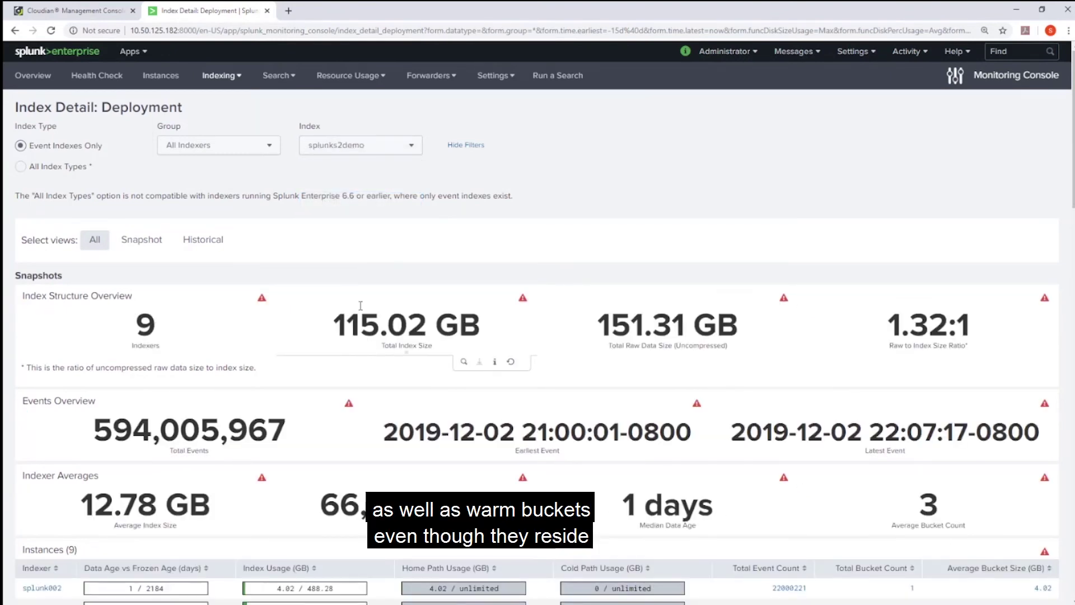
# In the Cloudian console, find the splunks2demo group's user and view their stored data
pyautogui.click(94, 14)
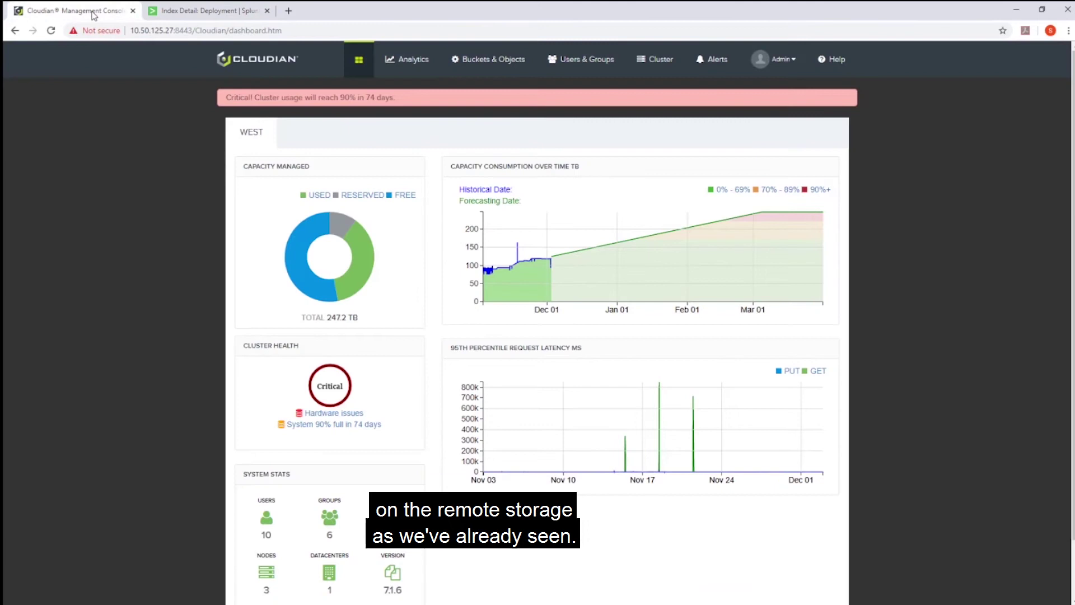
pyautogui.click(567, 61)
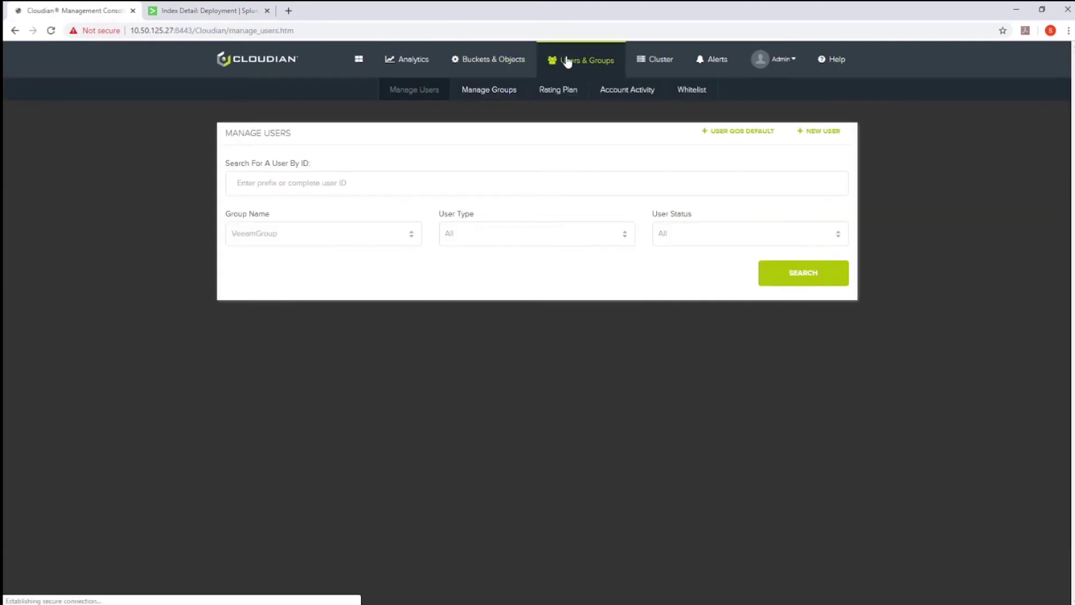
pyautogui.click(417, 240)
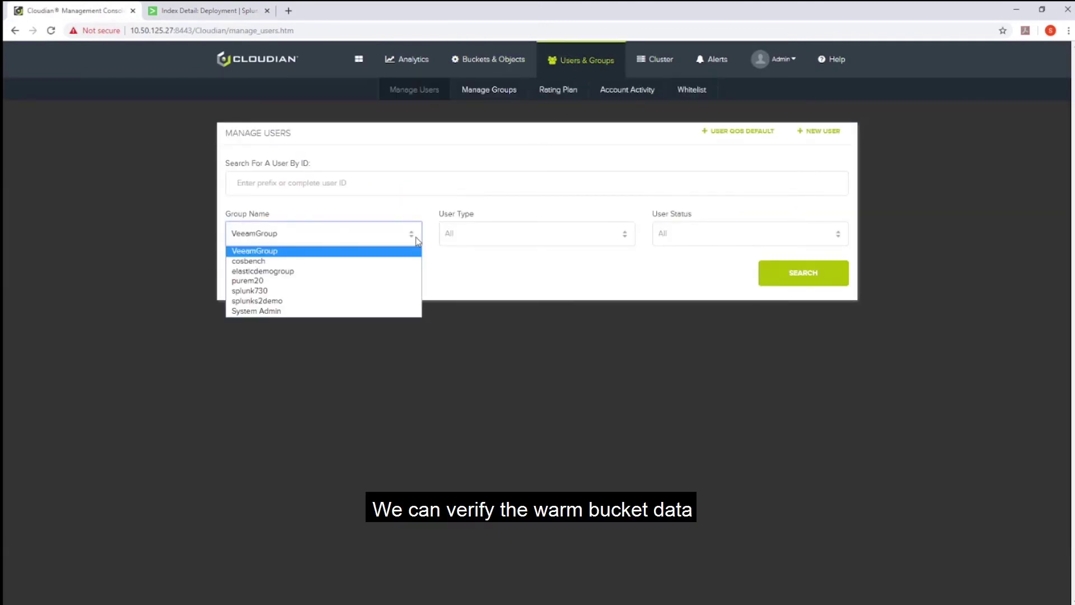
pyautogui.click(391, 301)
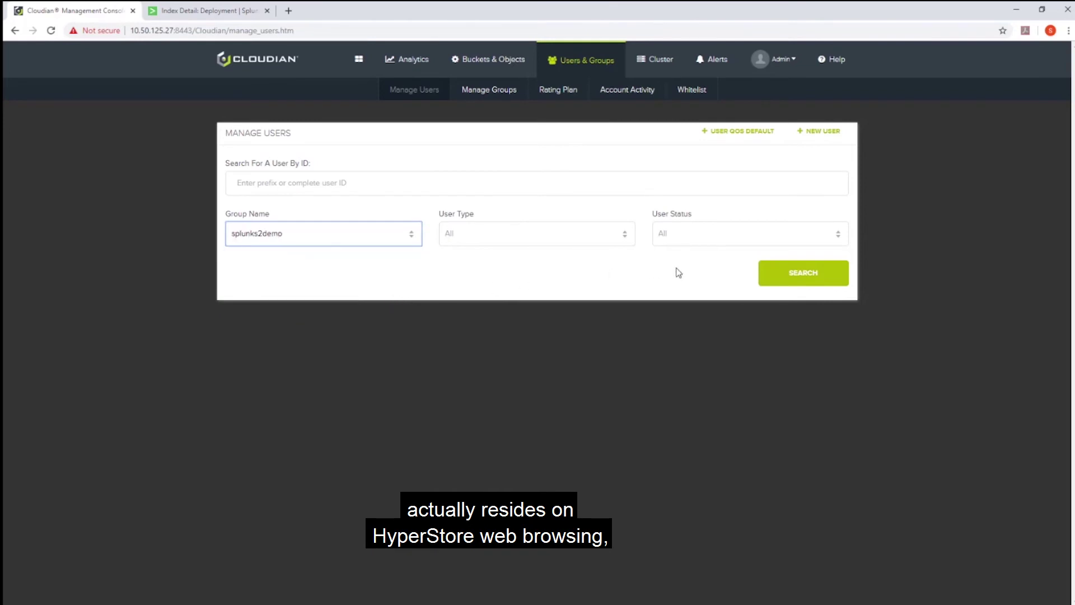
pyautogui.click(795, 271)
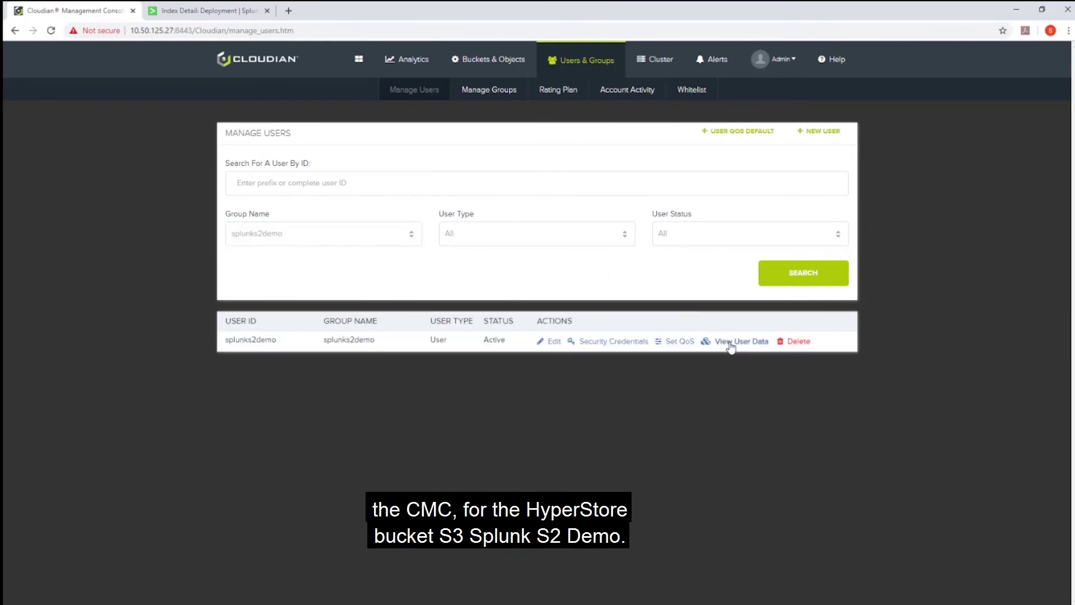
pyautogui.click(730, 343)
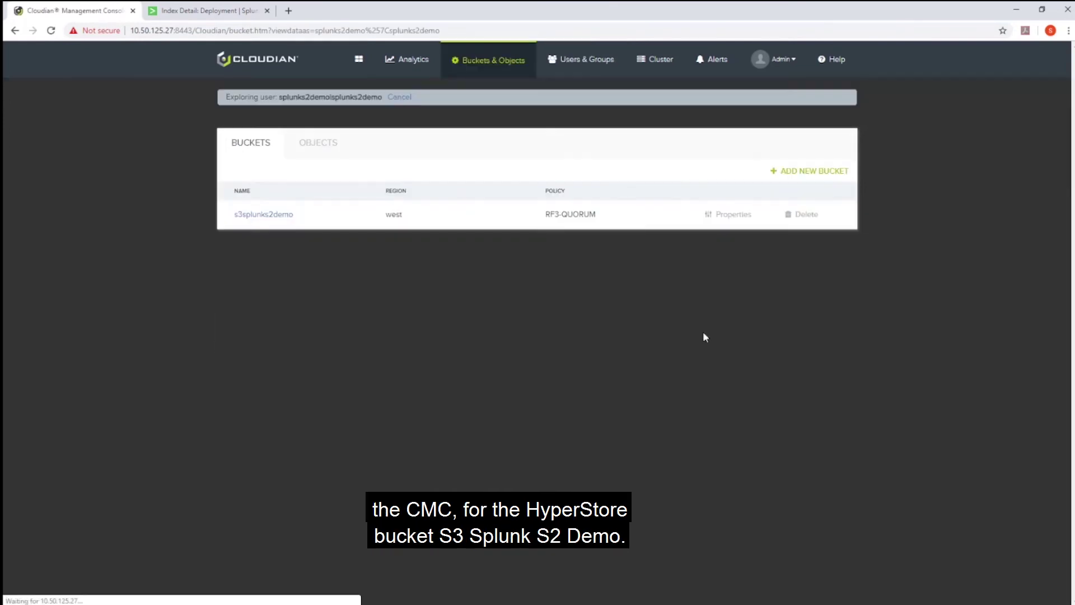
# Browse s3splunks2demo through splunks2demo/db/1e/2b into the long-named bucket folder and its subfolder
pyautogui.click(286, 215)
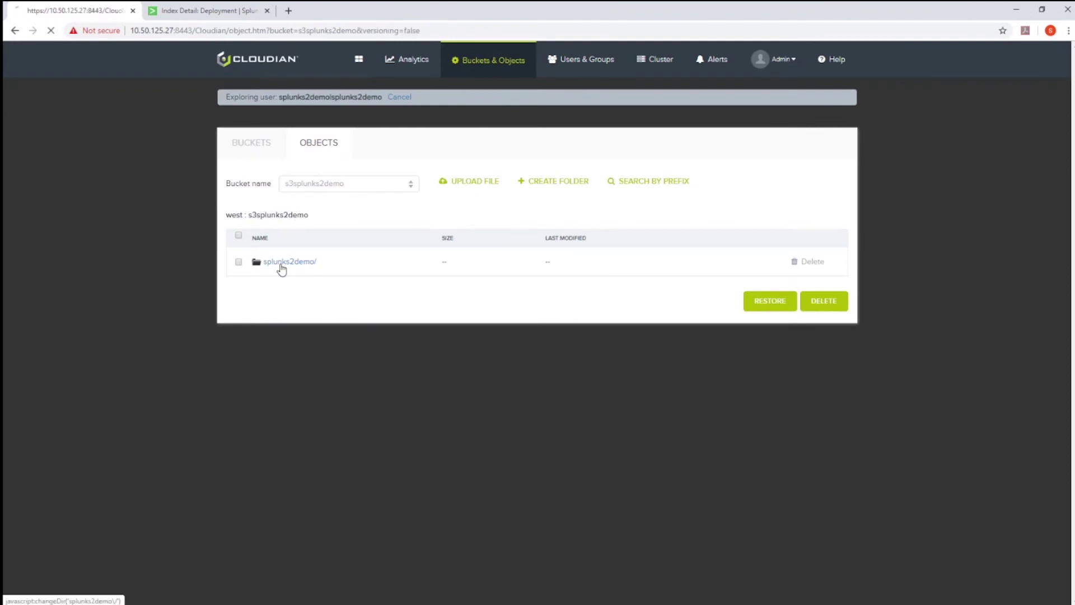
pyautogui.click(281, 267)
pyautogui.click(269, 263)
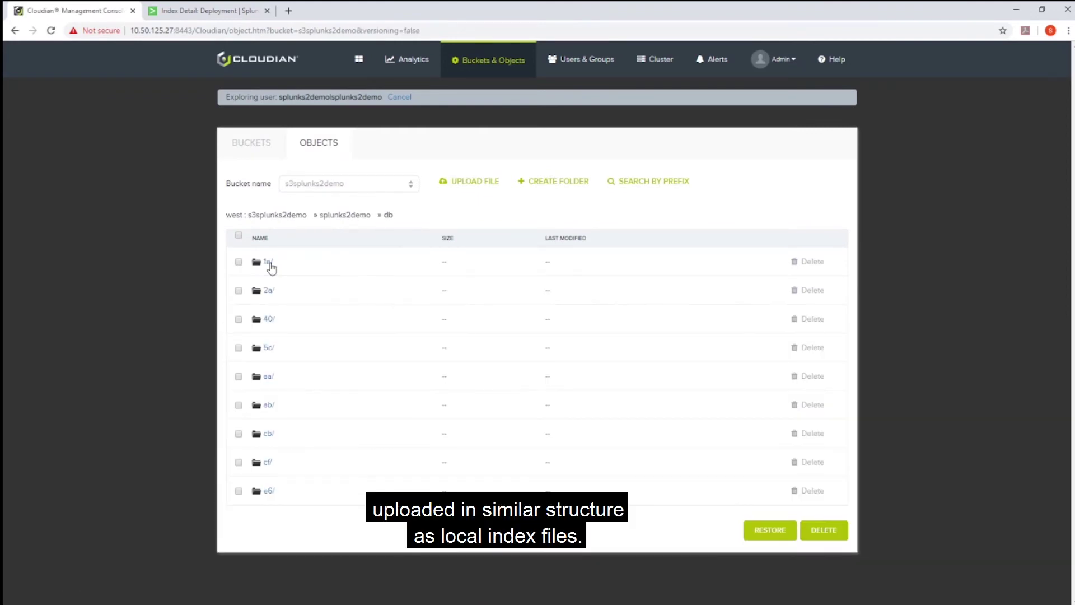
pyautogui.click(271, 267)
pyautogui.click(269, 265)
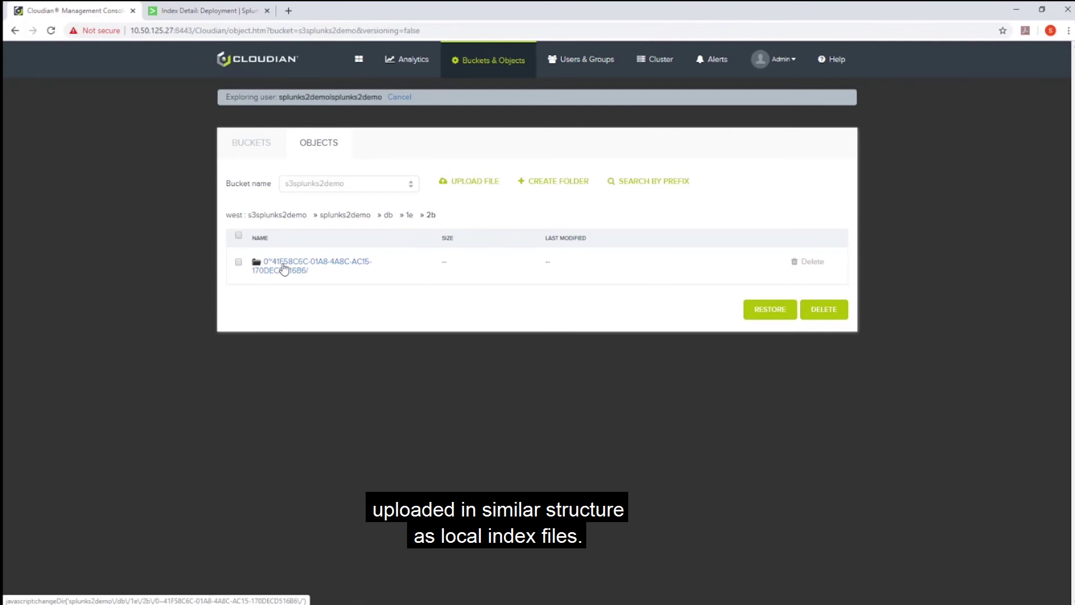
pyautogui.click(284, 269)
pyautogui.click(284, 269)
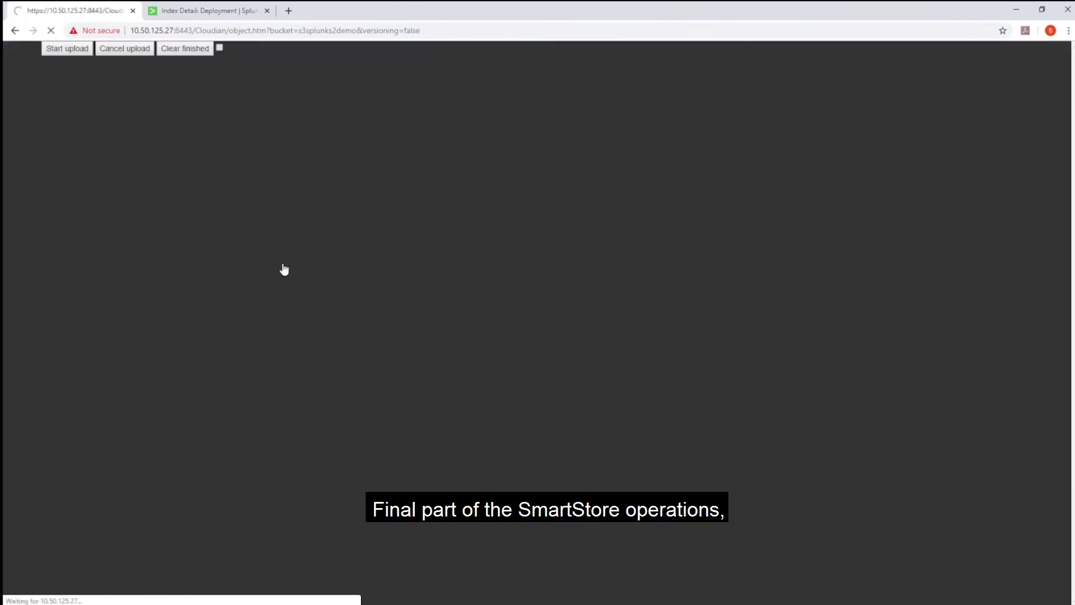
# Run the search index="splunks2demo" poseidon on the Splunk search page
pyautogui.scroll(-1, 284, 268)
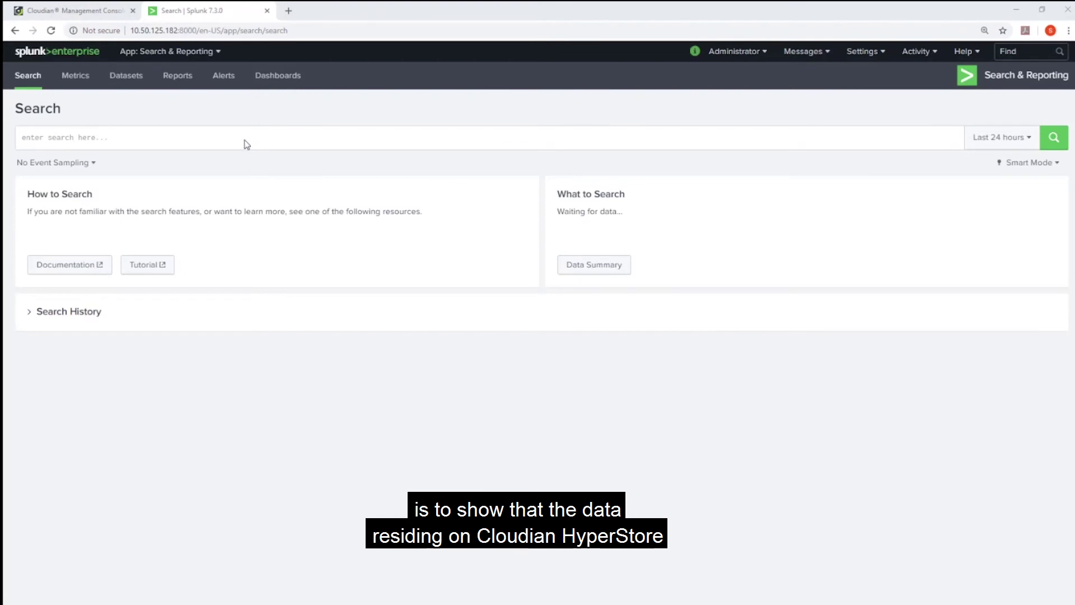
pyautogui.click(245, 140)
pyautogui.write('index="splunks2demo" poseidon')
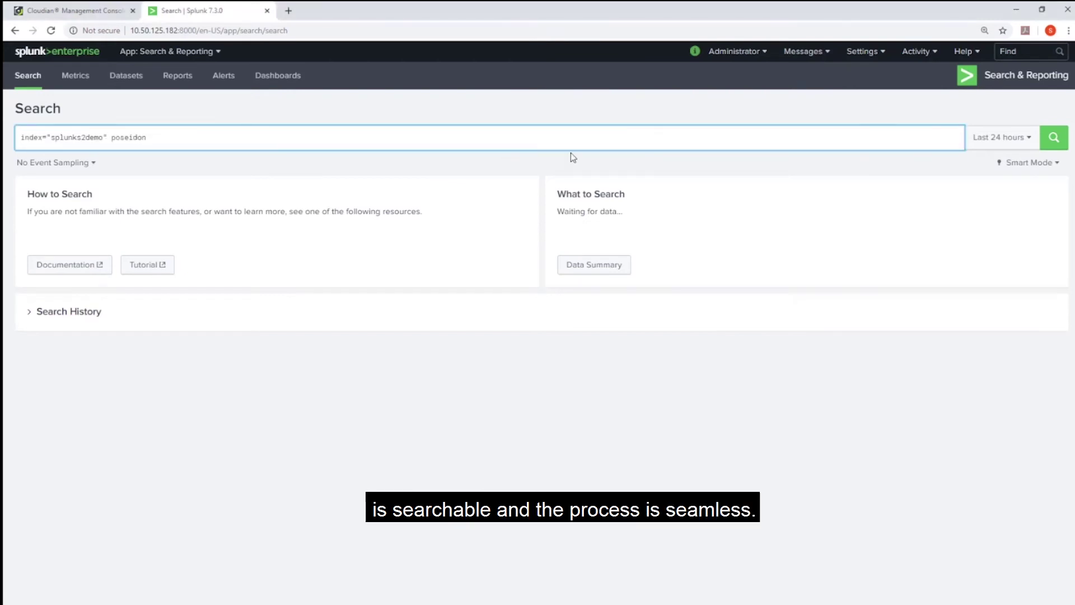
pyautogui.click(1048, 146)
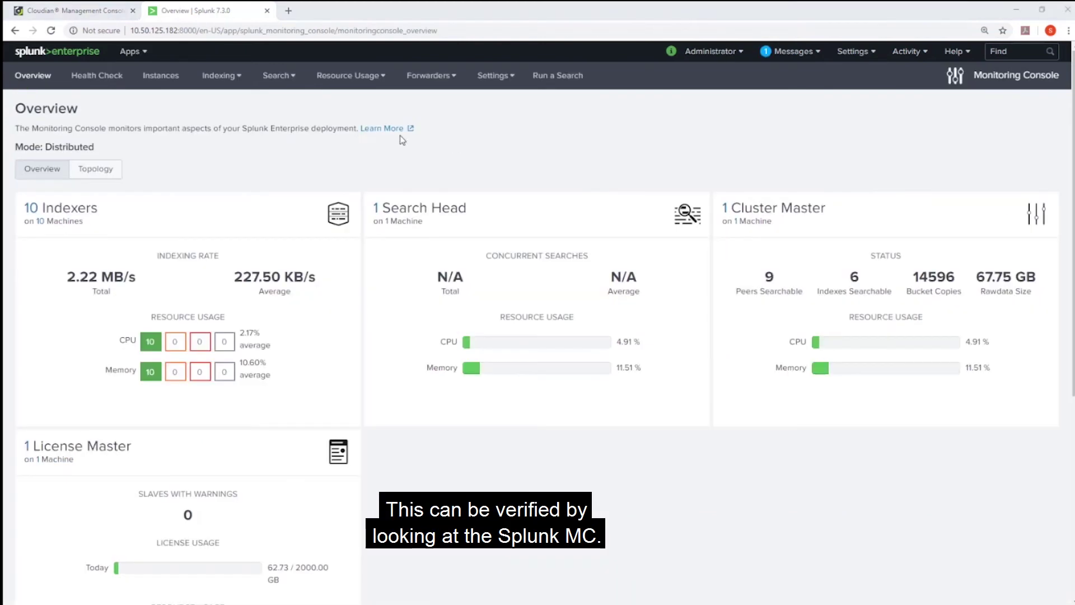
# Show SmartStore Activity: Deployment over a real-time 10-minute window
pyautogui.click(218, 76)
pyautogui.click(209, 196)
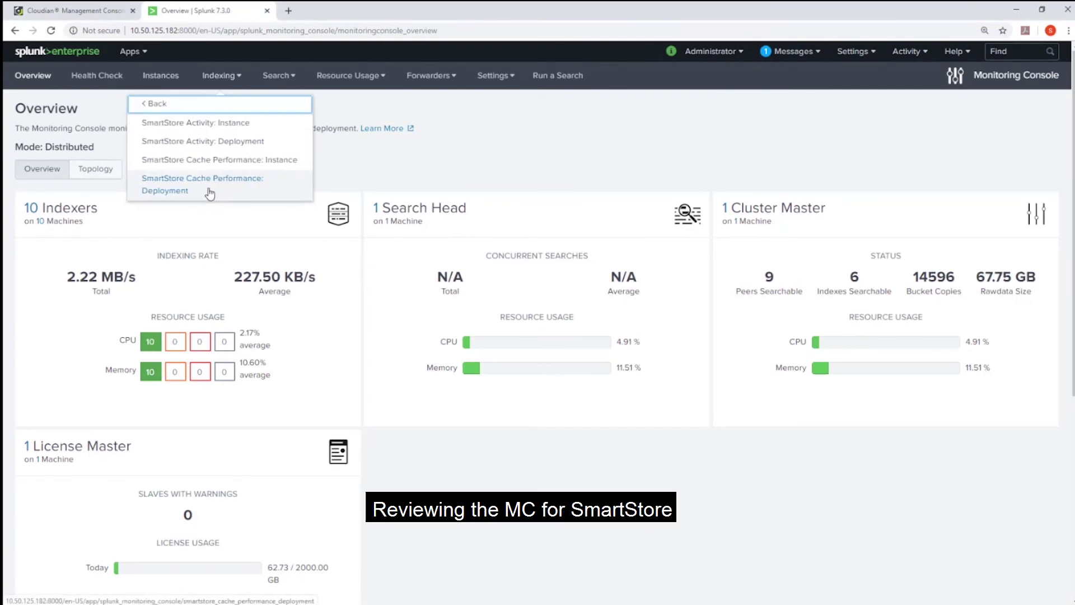
pyautogui.click(212, 140)
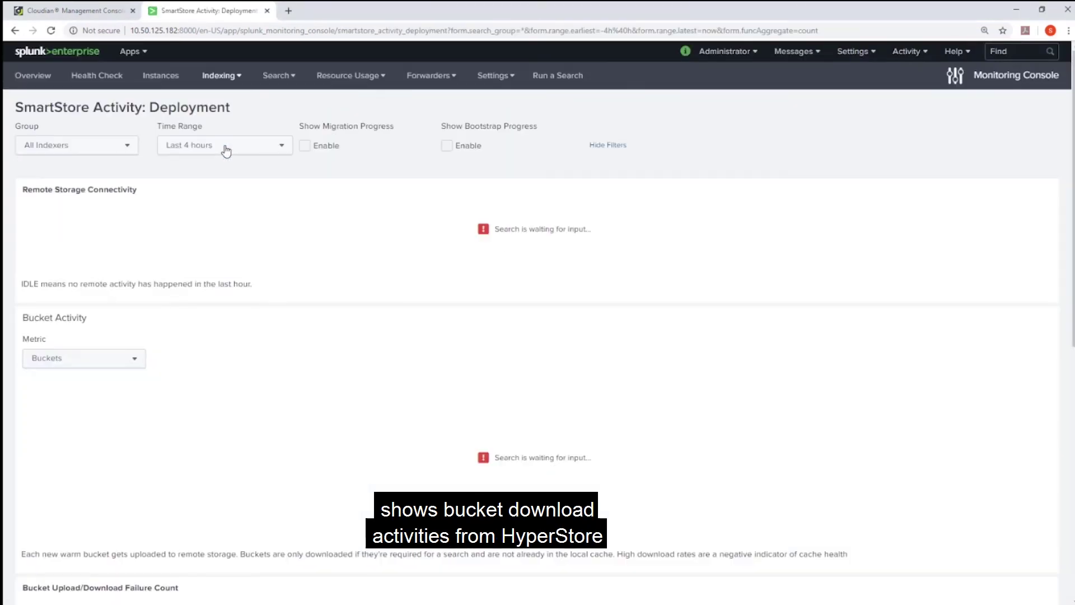
pyautogui.click(212, 147)
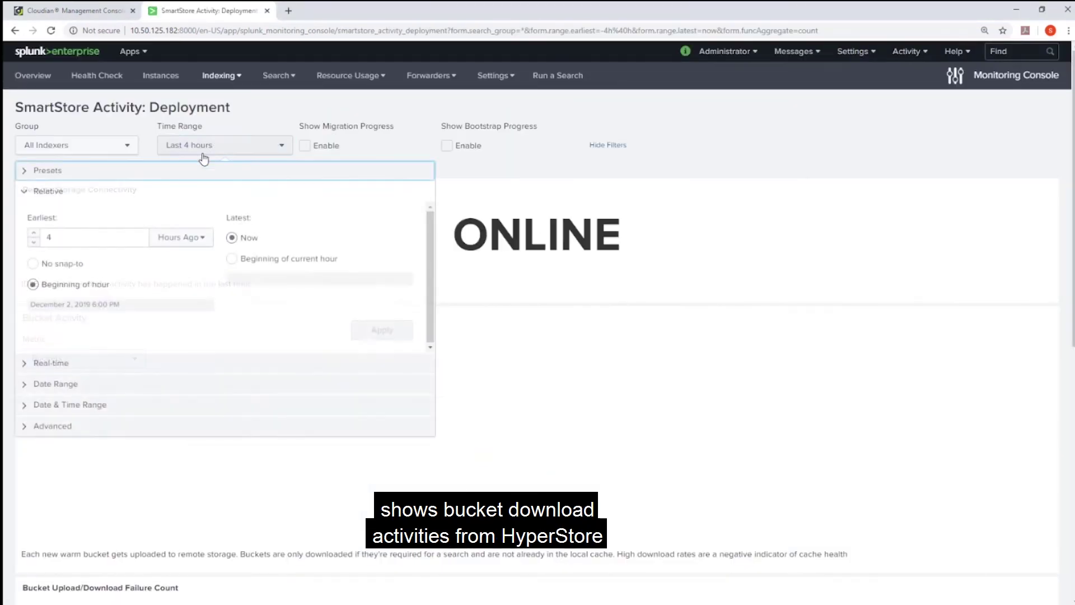
pyautogui.click(53, 362)
pyautogui.click(72, 255)
pyautogui.press('BackSpace')
pyautogui.write('10')
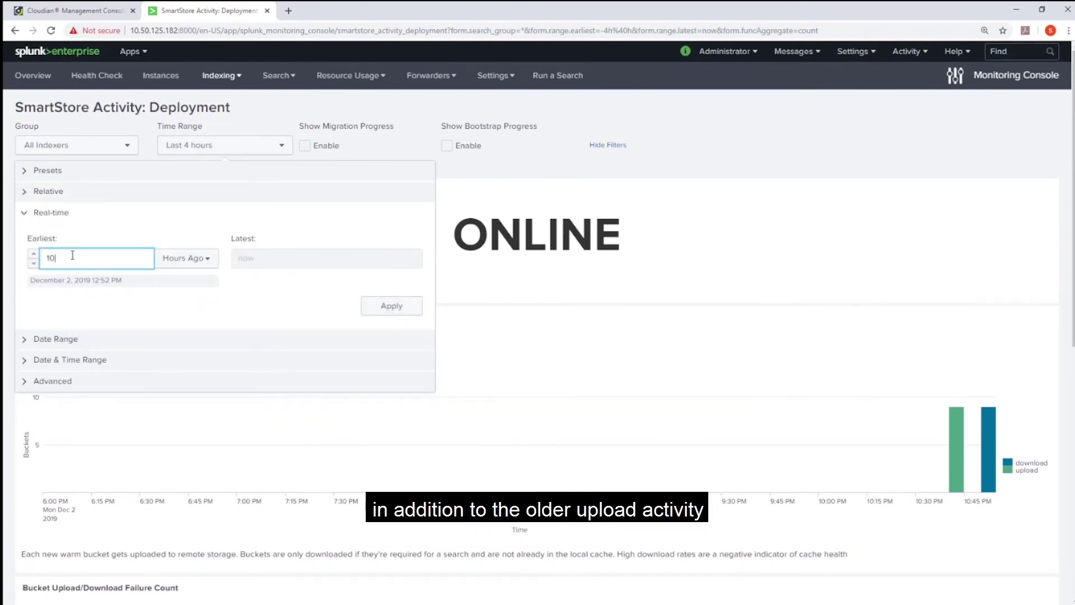
pyautogui.click(171, 257)
pyautogui.click(177, 305)
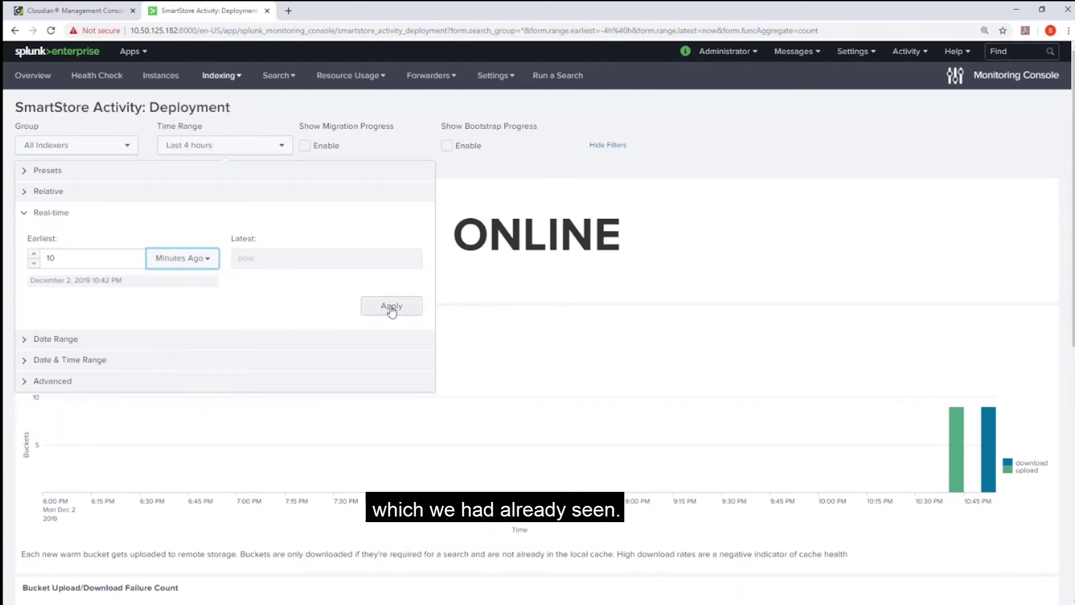
pyautogui.click(392, 305)
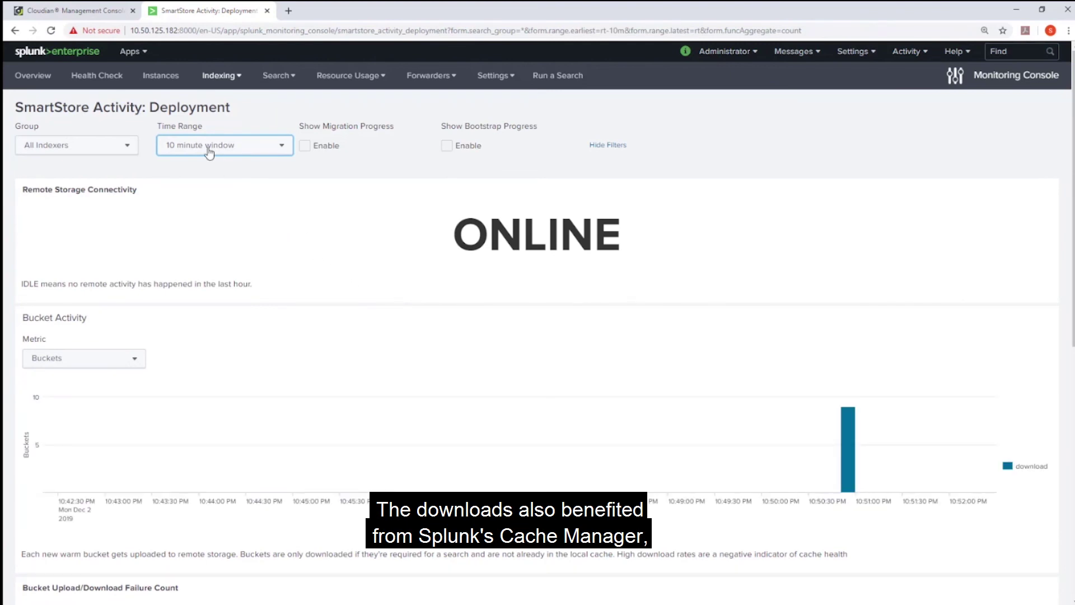
# Open the SmartStore Cache Performance: Deployment dashboard and scroll through it
pyautogui.click(221, 76)
pyautogui.click(203, 199)
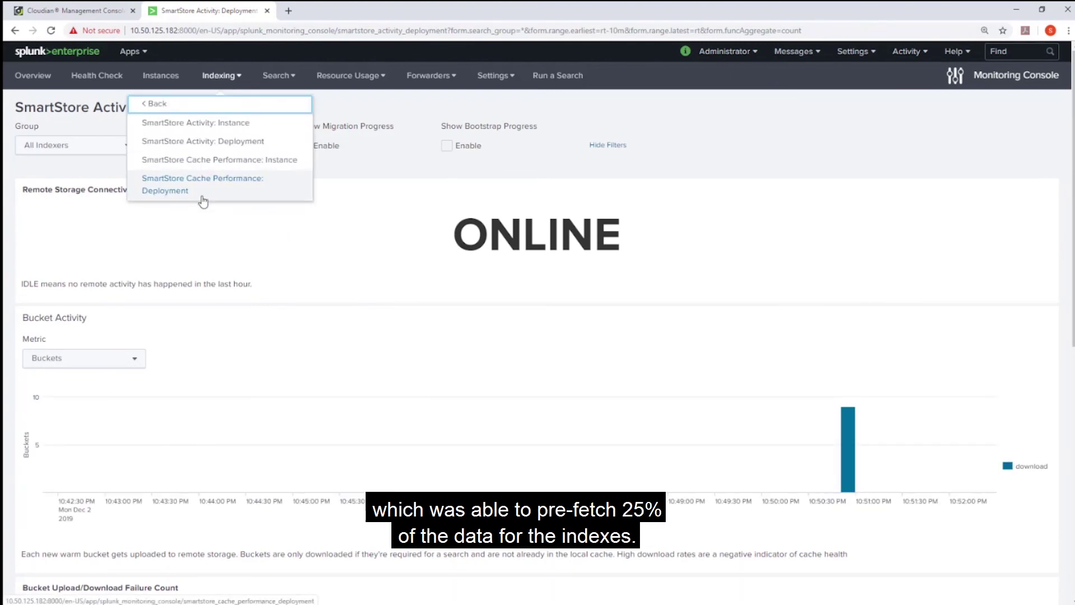
pyautogui.click(203, 189)
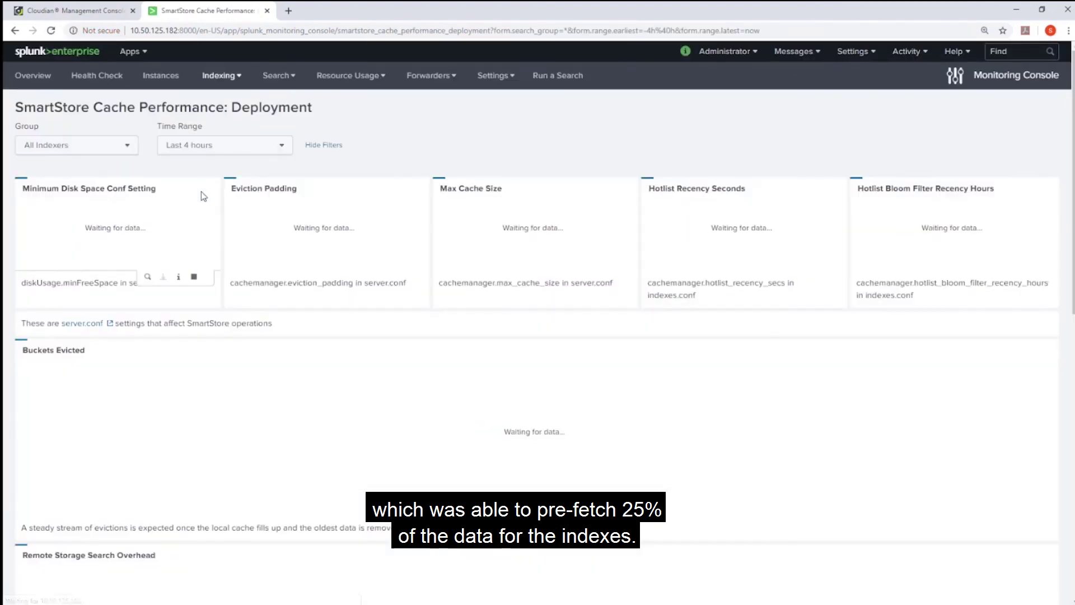
pyautogui.scroll(-7, 226, 269)
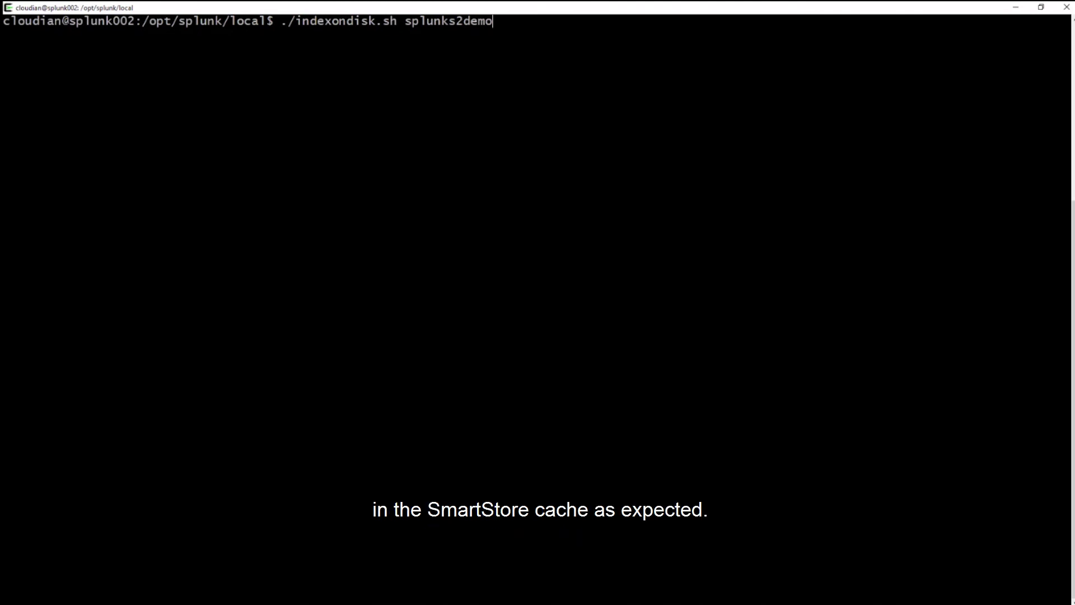
# Run ./indexondisk.sh splunks2demo, showing about 4.1–4.2G of local data per indexer
pyautogui.press('Return')
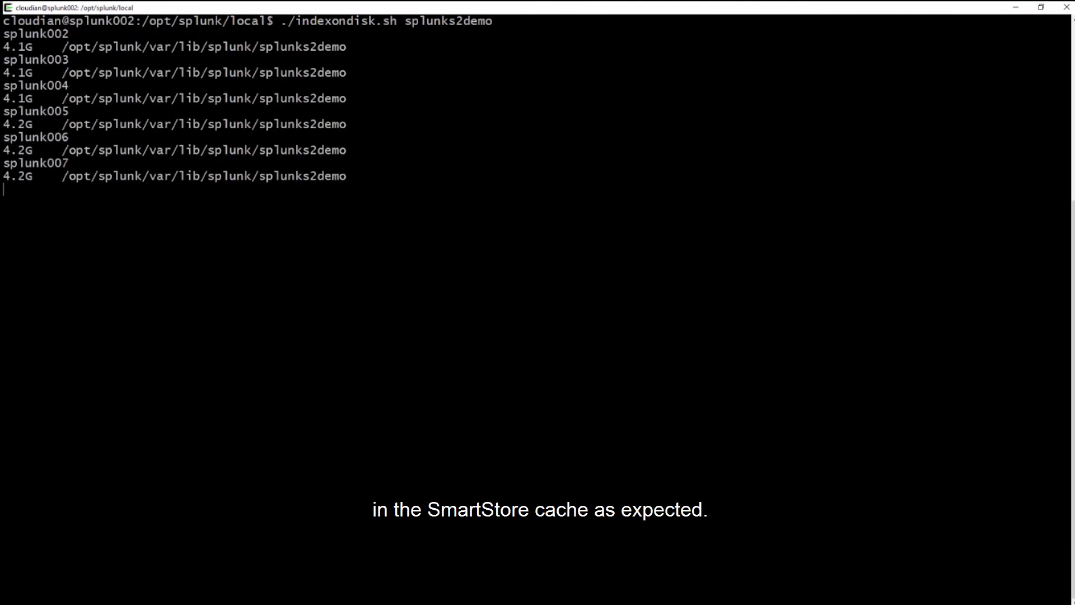